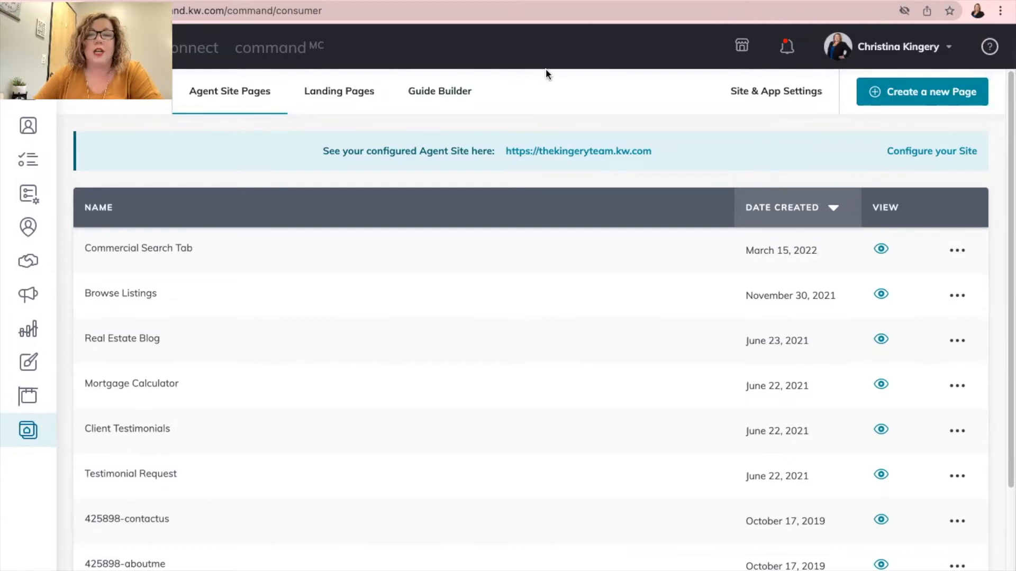
Step: Create a new page of the landing page type for lead generation
left_click(932, 93)
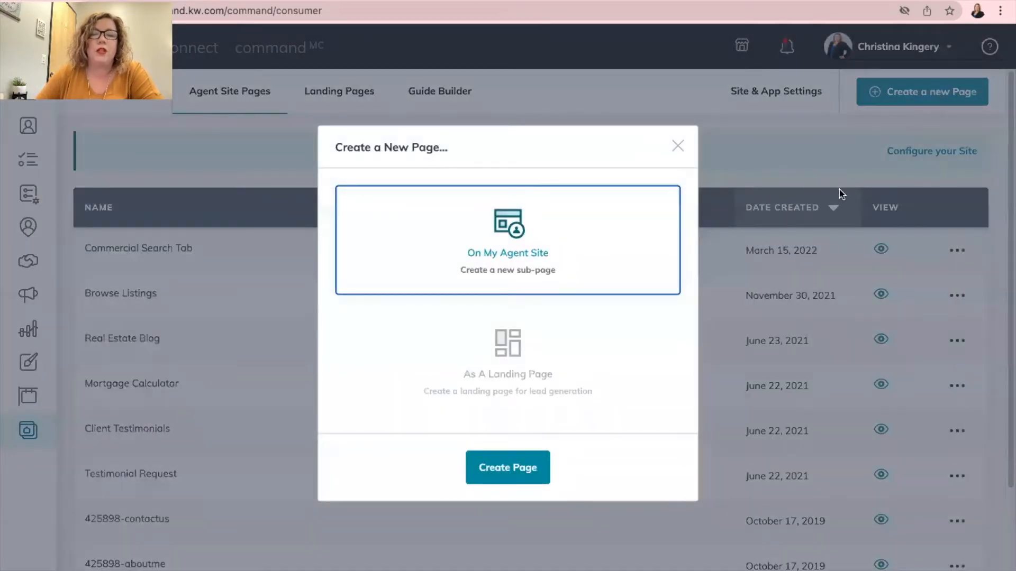
left_click(521, 369)
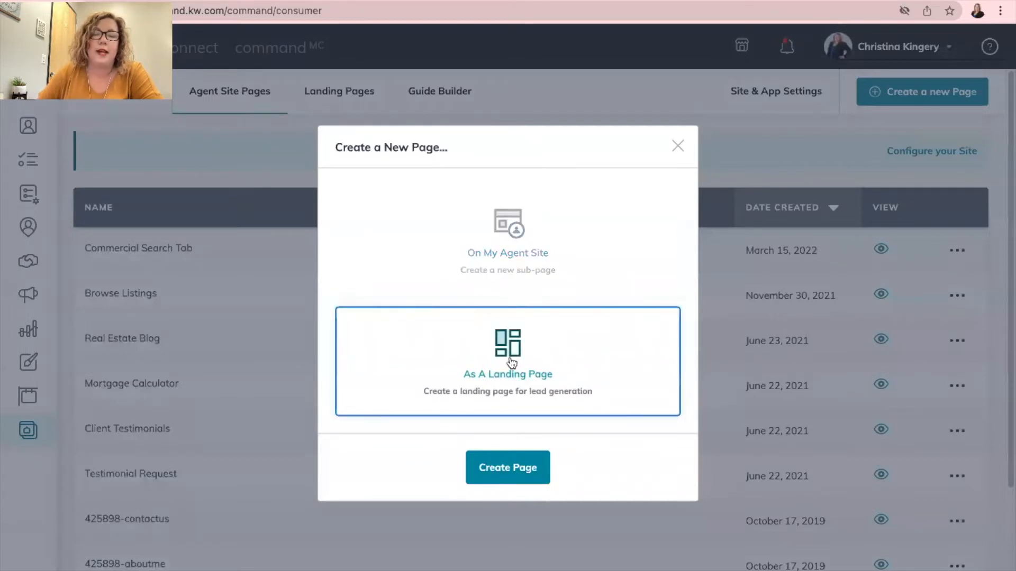
left_click(508, 469)
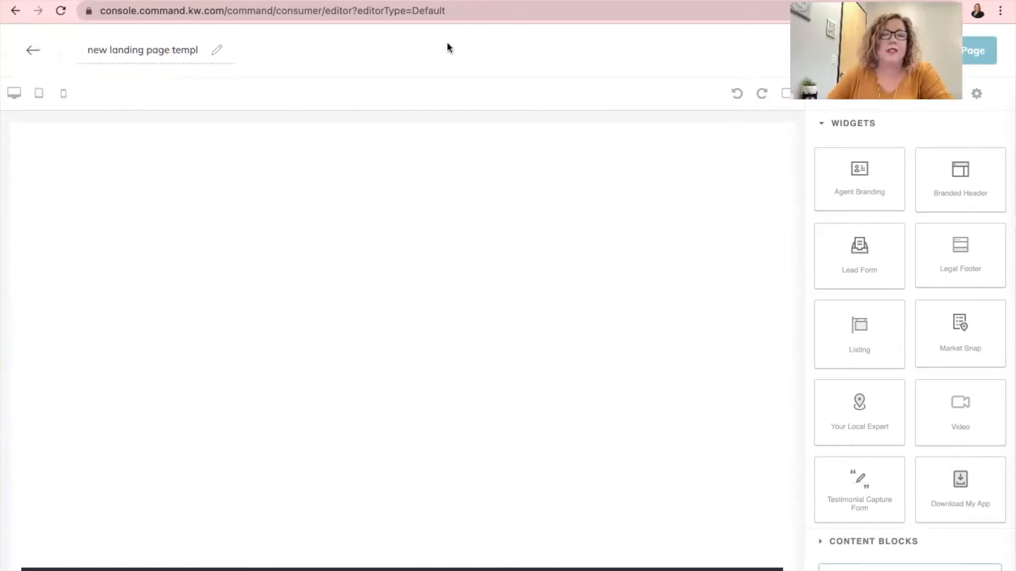
Step: Rename the landing page template to "Request Information About Your Home"
triple_click(162, 53)
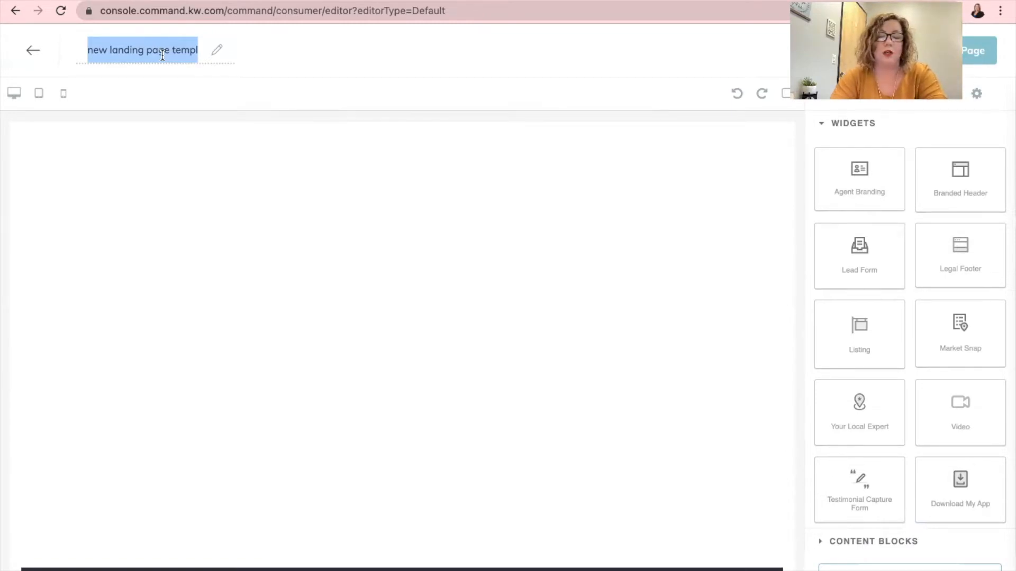
type("Request Informa")
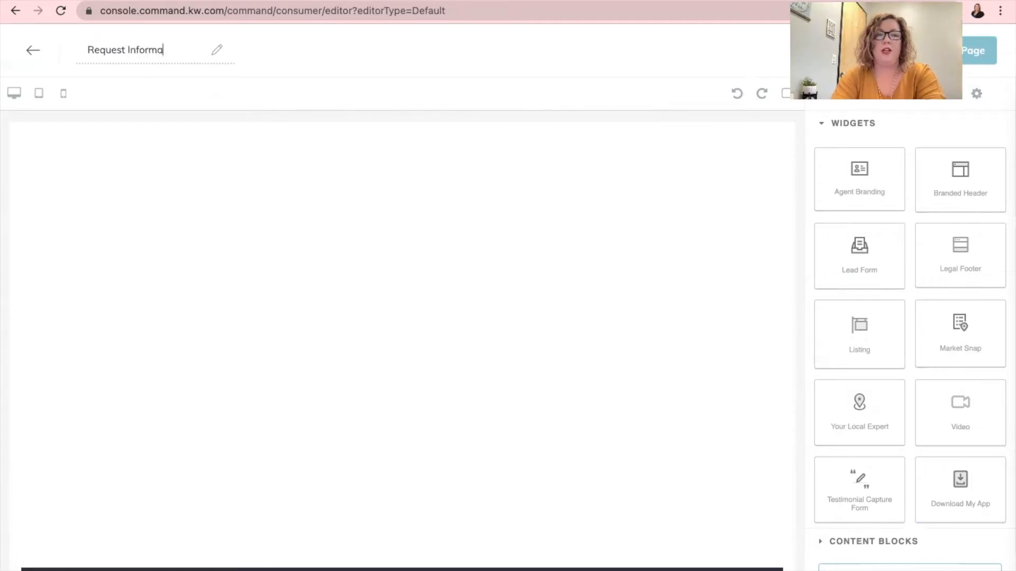
type("tion About Yo")
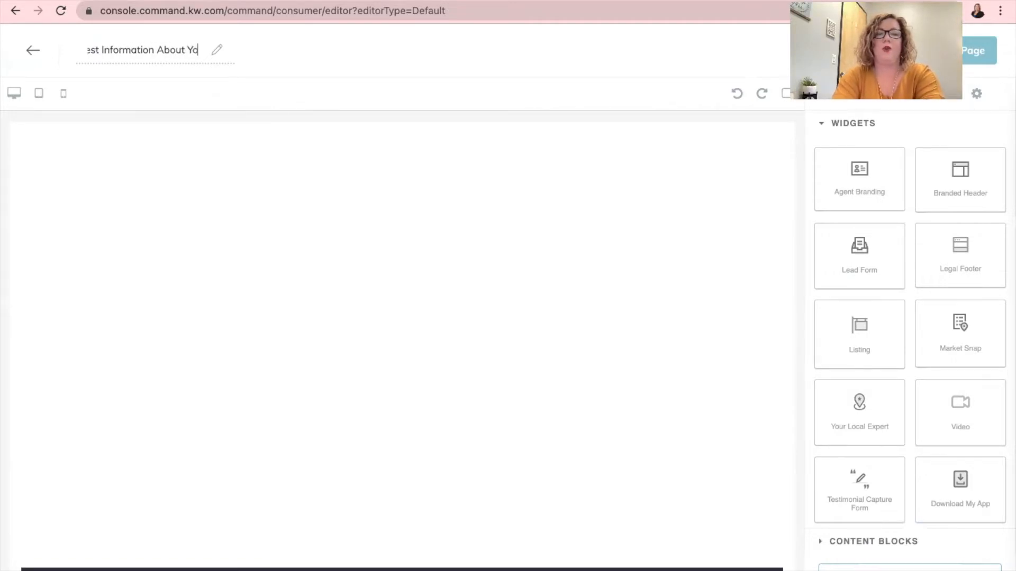
type("ur Home")
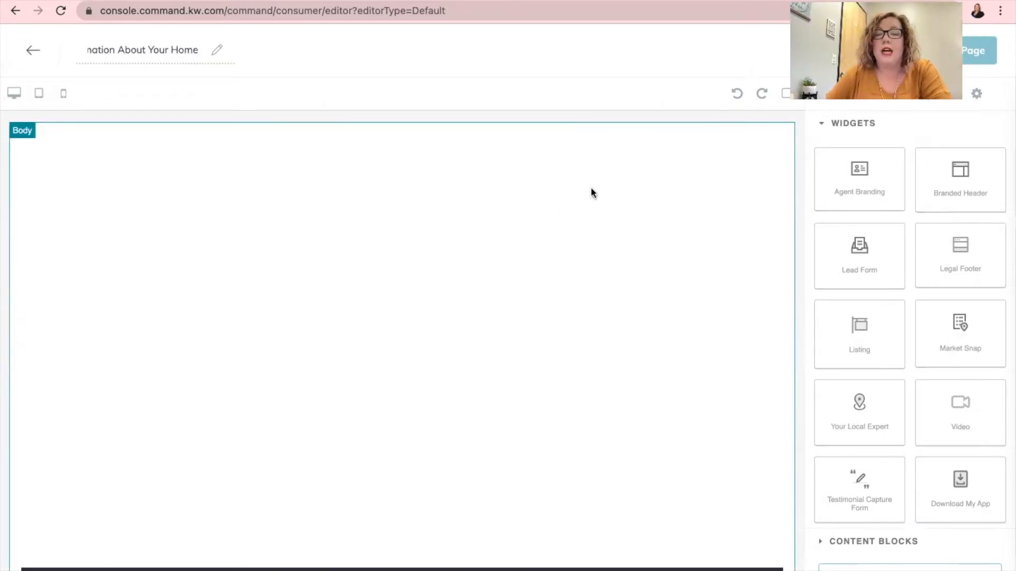
Step: Add a Branded Header widget to the top of the empty page body
left_click(982, 183)
left_click_drag(981, 183, 503, 188)
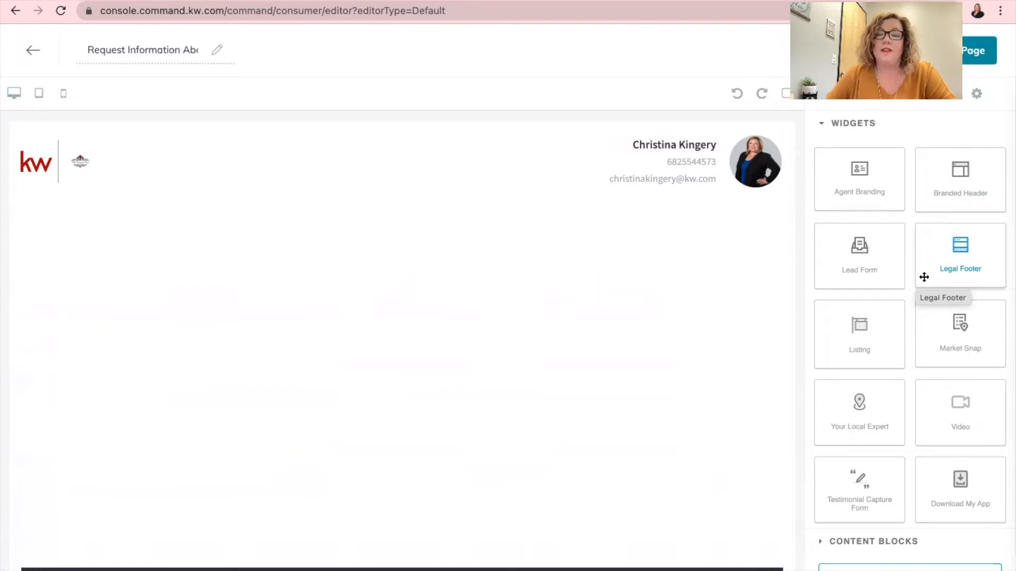
Step: Insert an image block below the branded header and fill it with the uploaded file "bold life image.jpeg" from Downloads
left_click(875, 540)
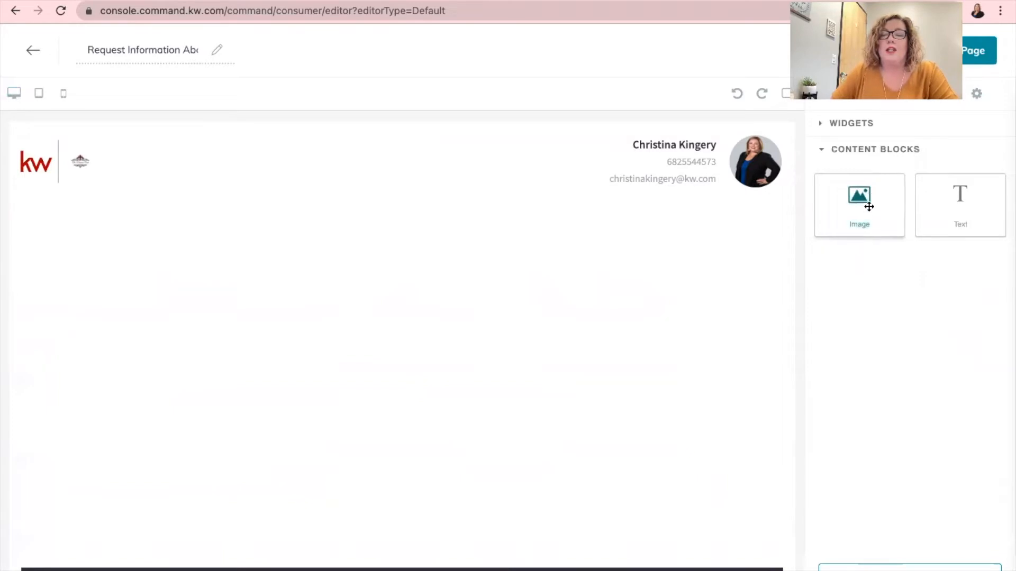
left_click_drag(870, 206, 430, 255)
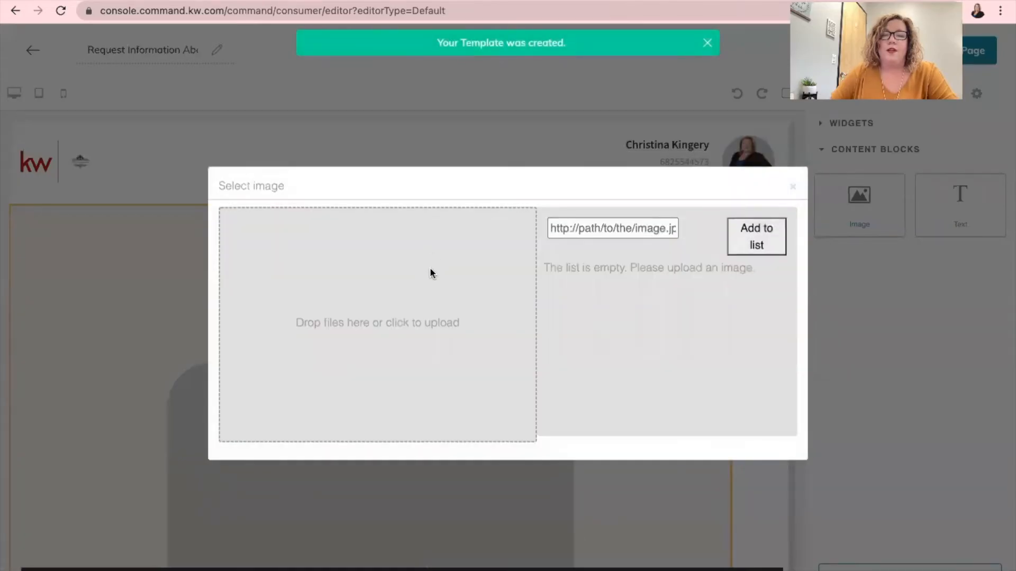
left_click(381, 304)
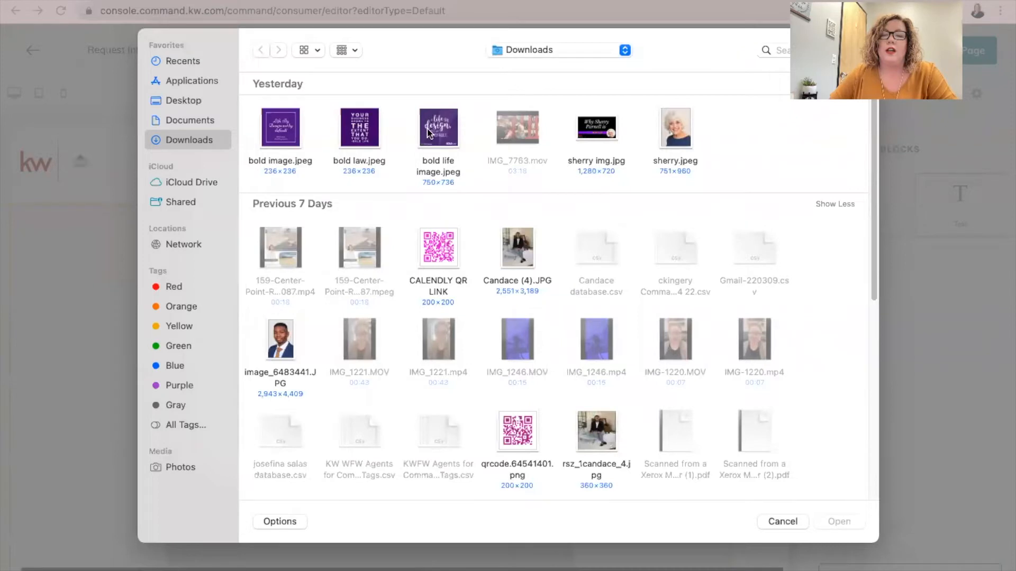
left_click(428, 129)
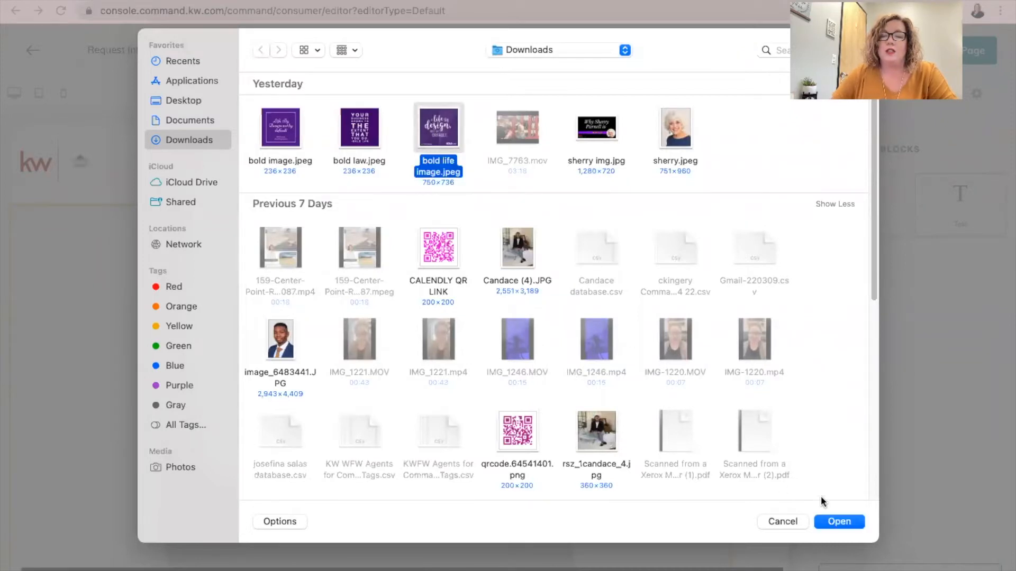
left_click(837, 522)
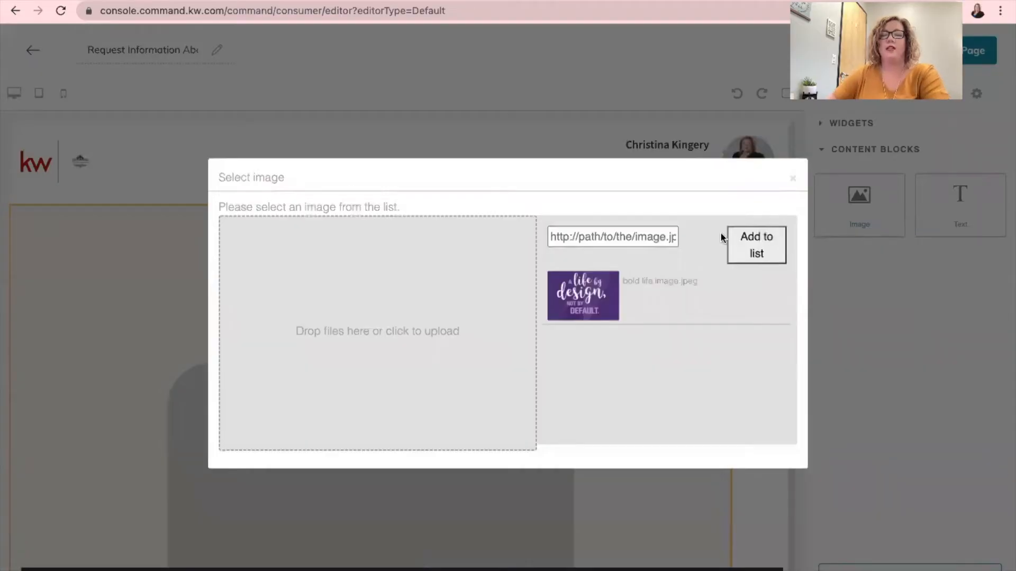
left_click(575, 300)
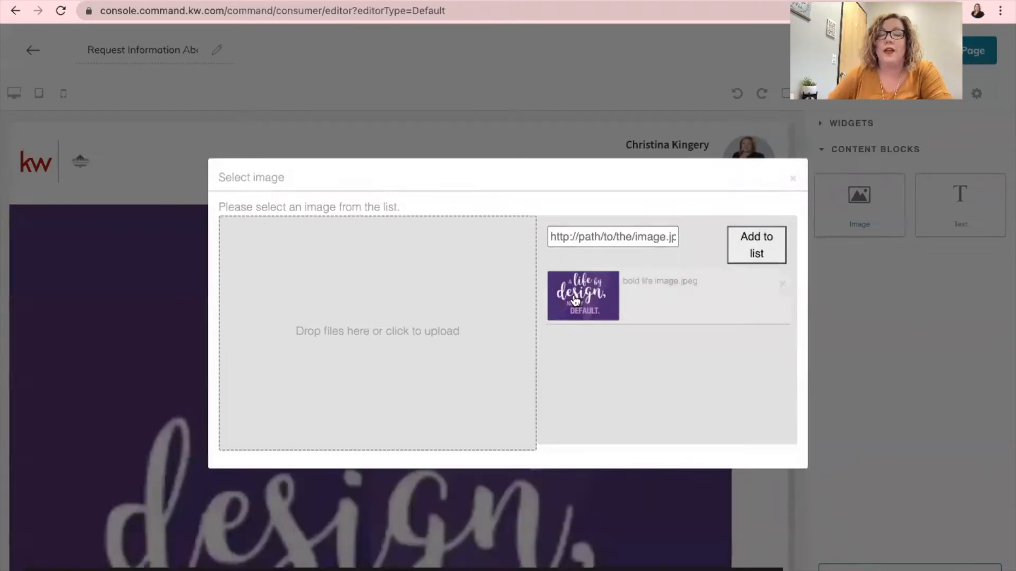
left_click(790, 183)
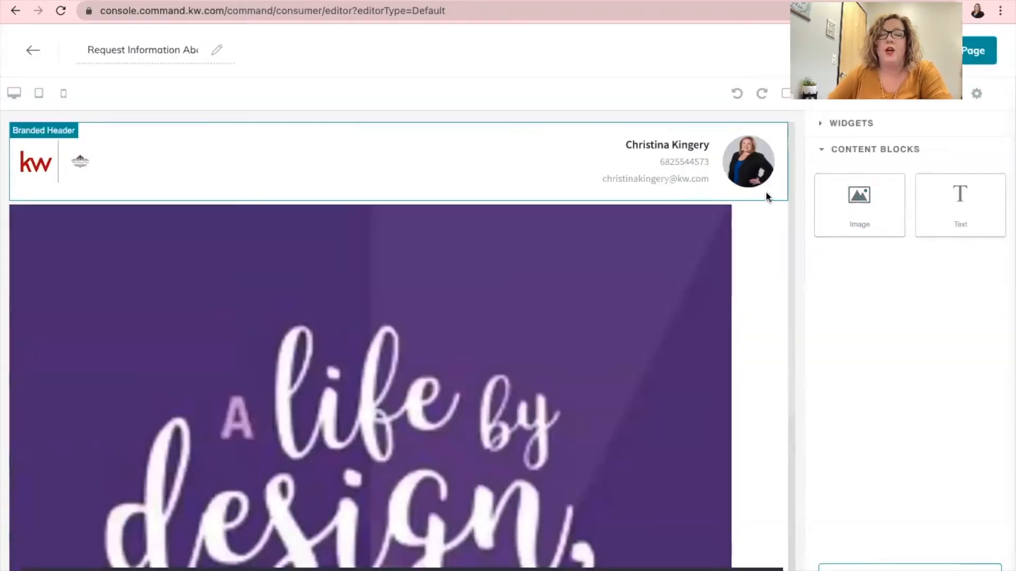
Step: Add a Lead Form widget directly below the image
scroll(344, 317, "down", 5)
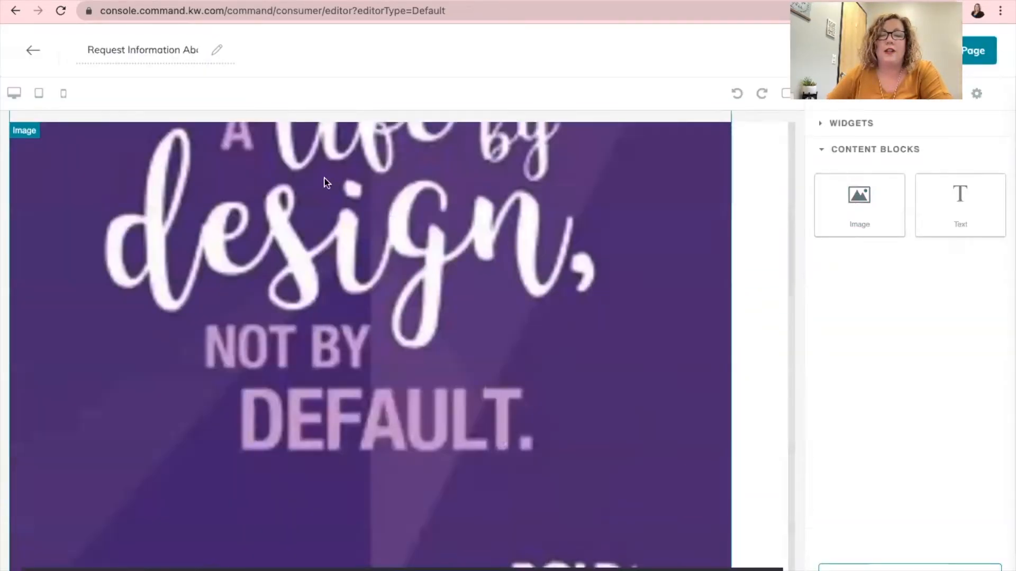
scroll(373, 338, "down", 1)
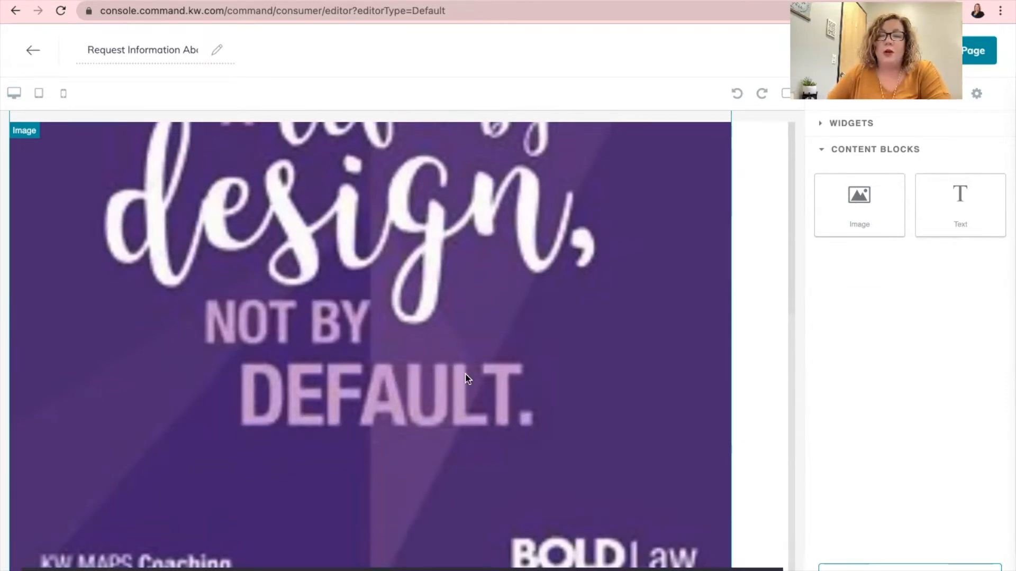
left_click(852, 124)
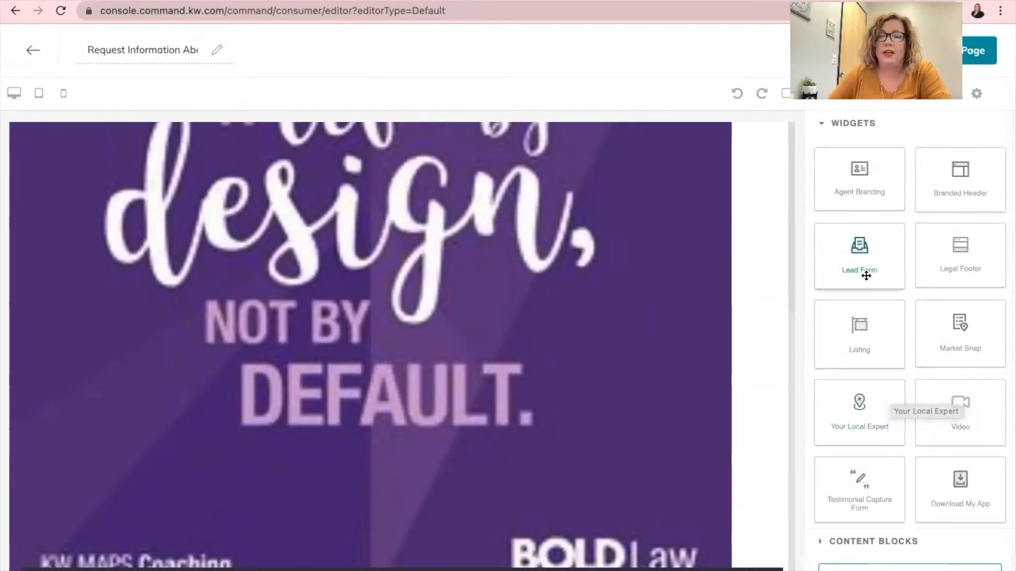
left_click_drag(869, 251, 386, 561)
scroll(424, 440, "down", 7)
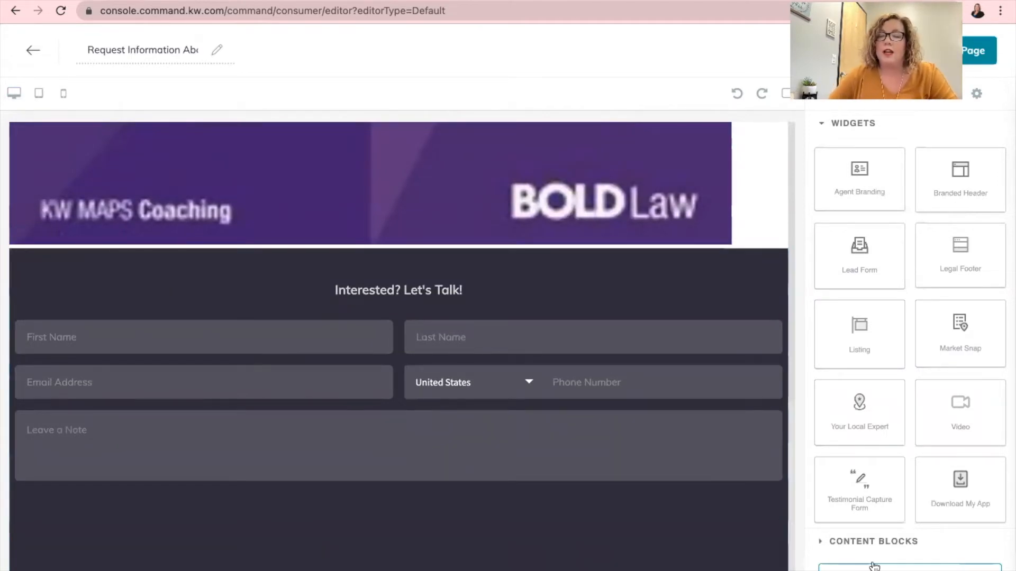
Step: Add a text block between the branded header and the image, and delete that block
left_click(862, 541)
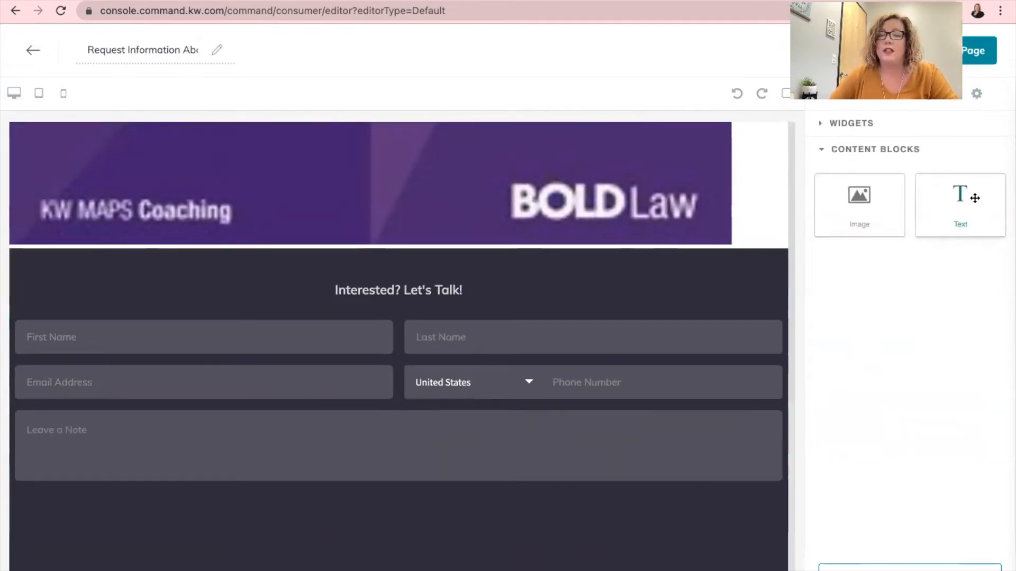
left_click_drag(974, 198, 360, 198)
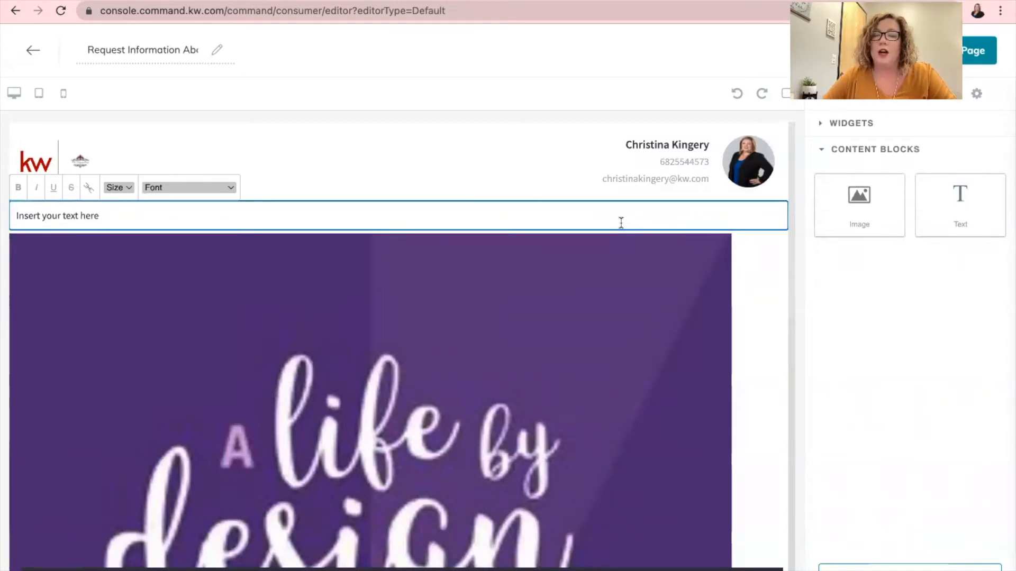
left_click(621, 223)
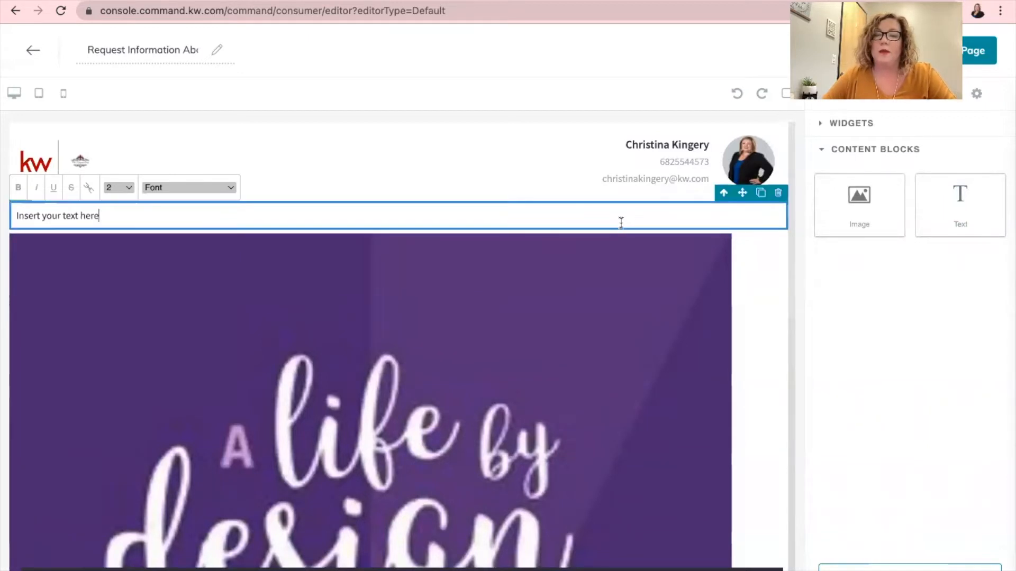
left_click(778, 193)
Step: Add a Legal Footer widget below the lead form at the end of the page
scroll(675, 285, "down", 10)
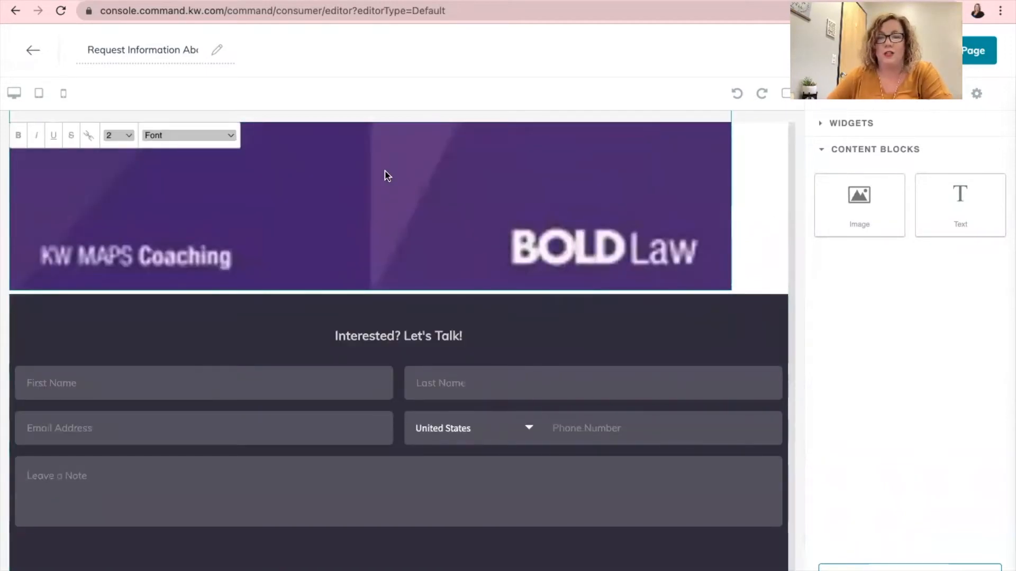
scroll(442, 198, "up", 15)
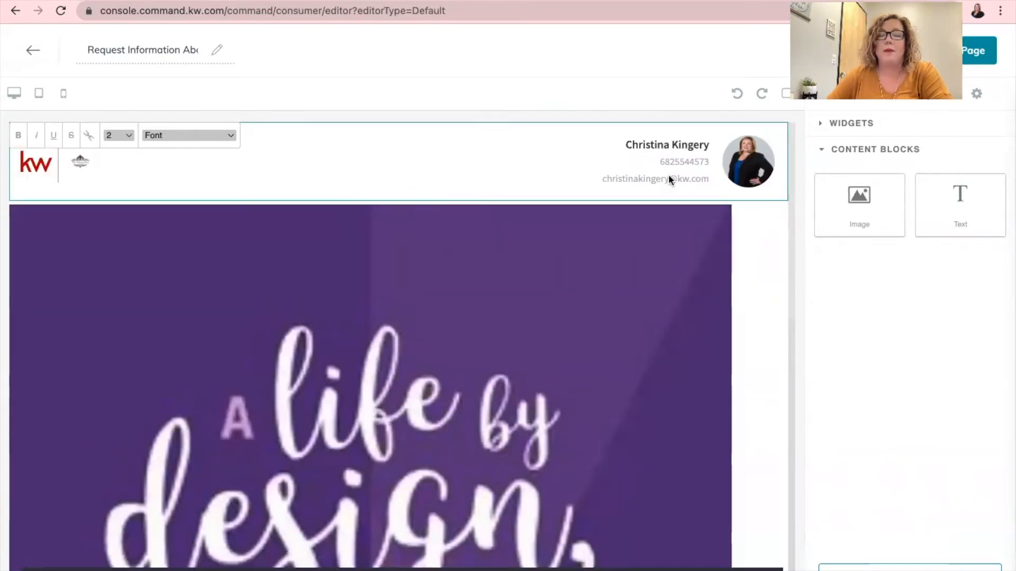
scroll(668, 176, "down", 3)
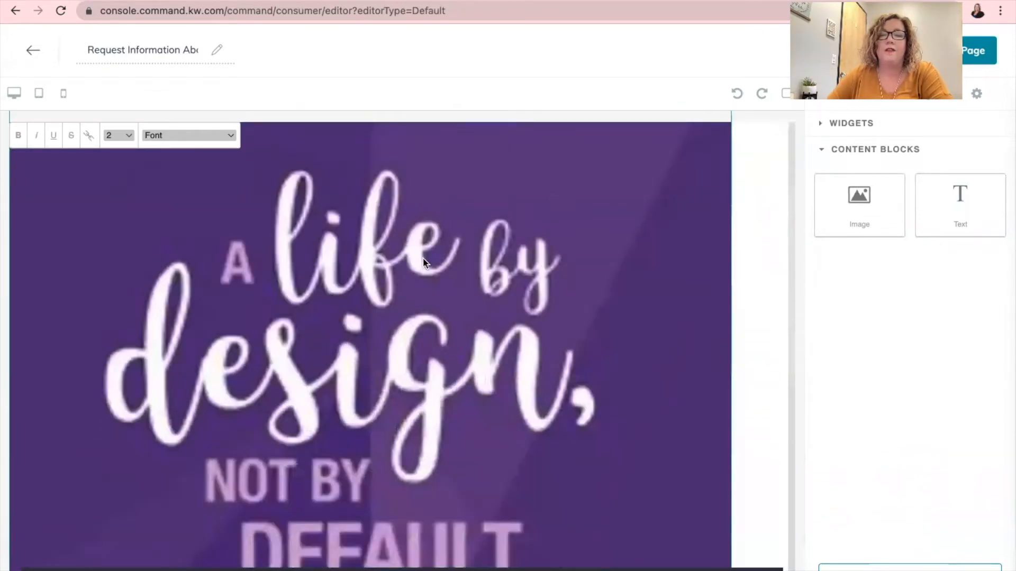
scroll(423, 260, "down", 8)
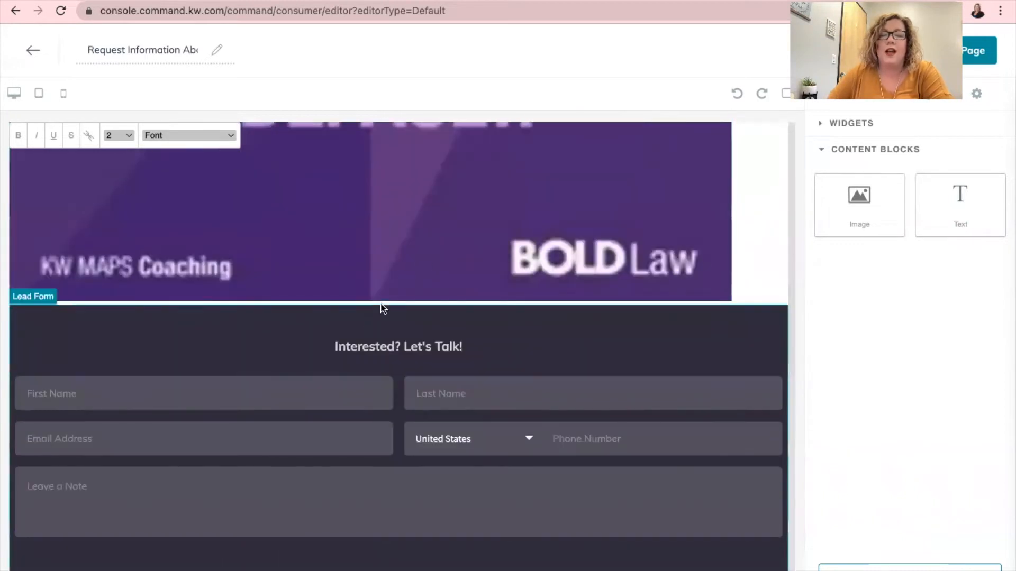
scroll(299, 361, "down", 1)
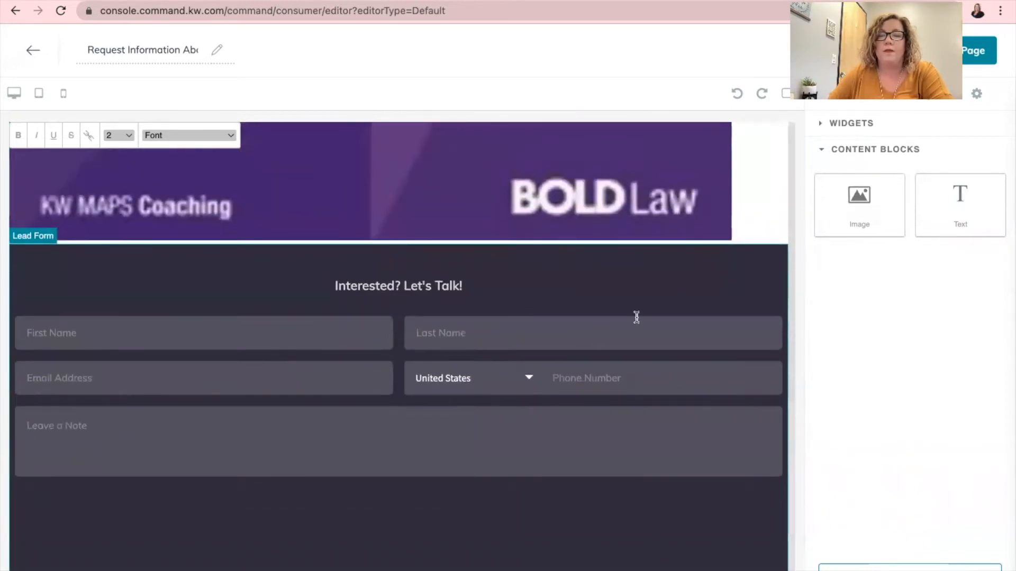
left_click(860, 126)
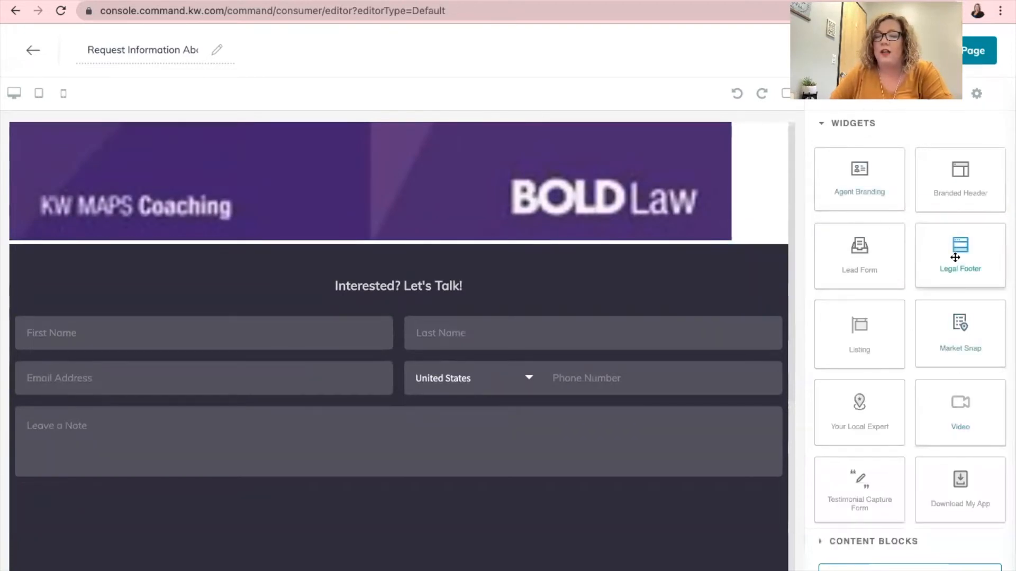
left_click_drag(955, 258, 437, 558)
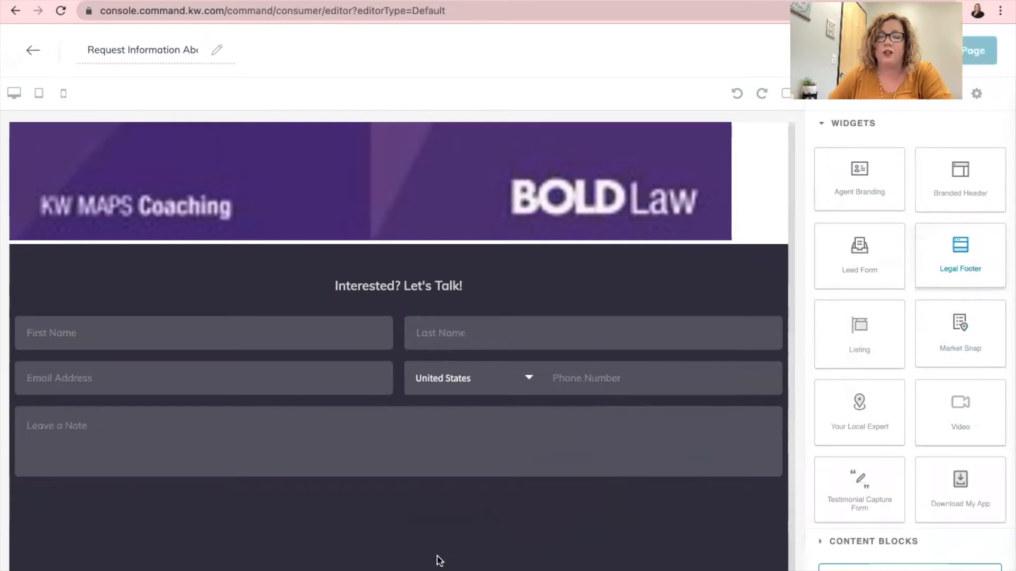
scroll(435, 524, "down", 10)
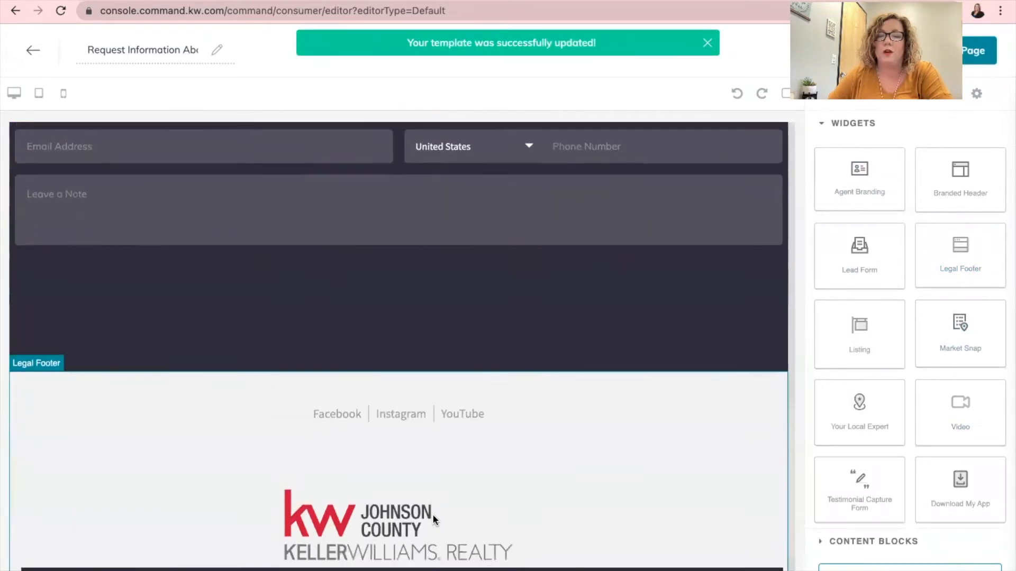
Step: Open the widget configuration list for the landing page and bring up the Branded Header's settings
scroll(434, 519, "up", 20)
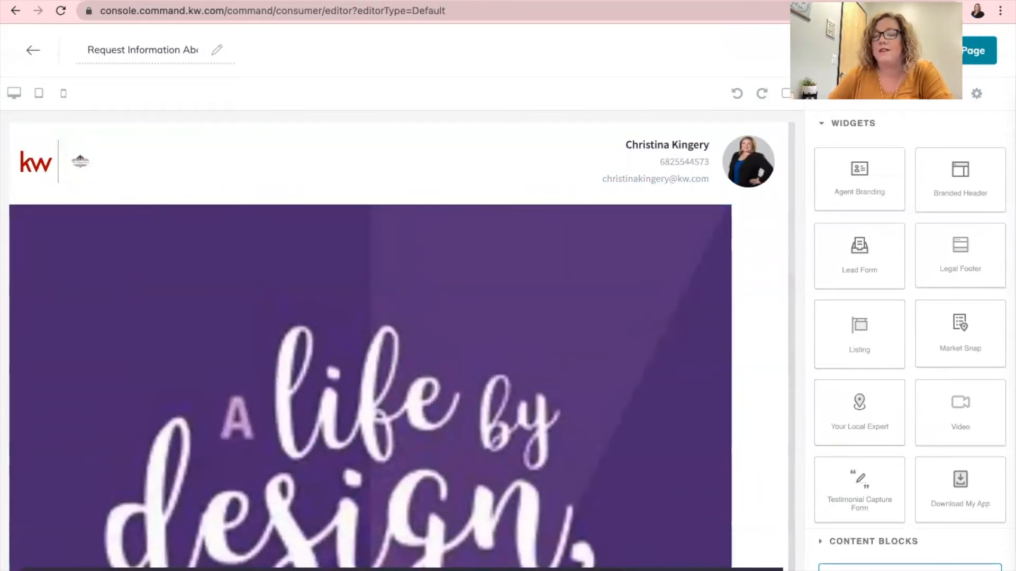
left_click(908, 568)
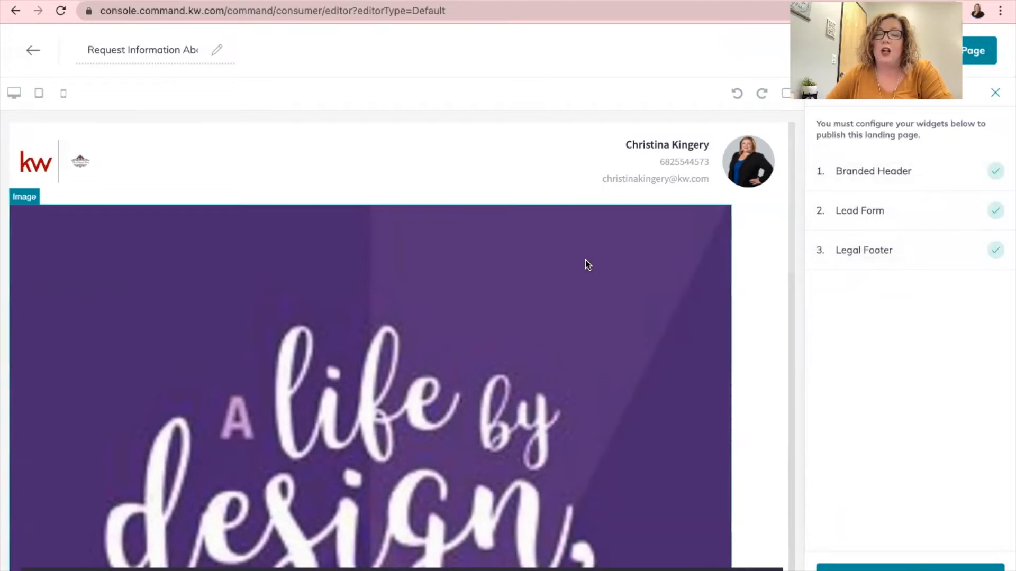
scroll(585, 260, "down", 10)
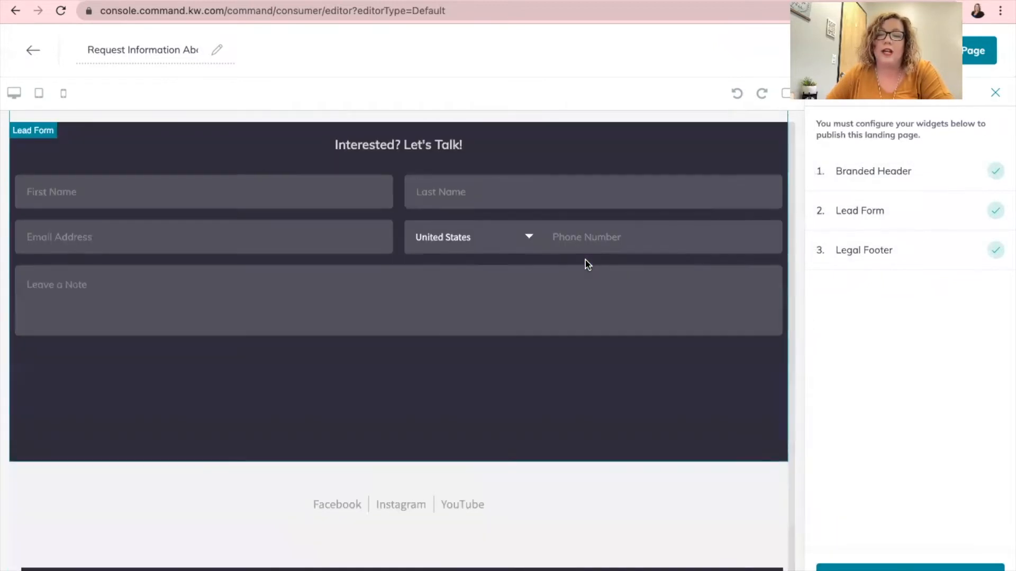
scroll(585, 259, "up", 10)
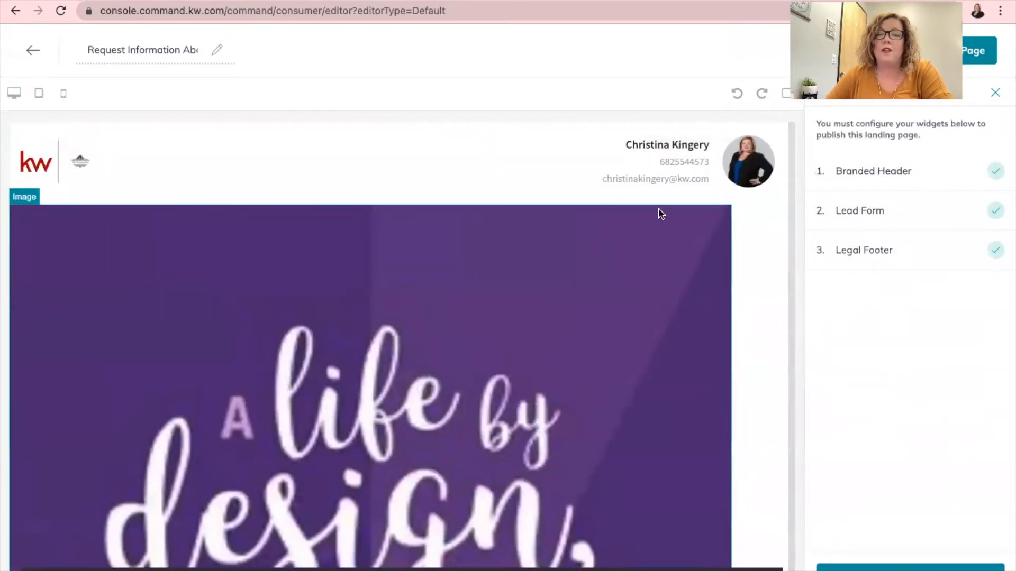
left_click(873, 170)
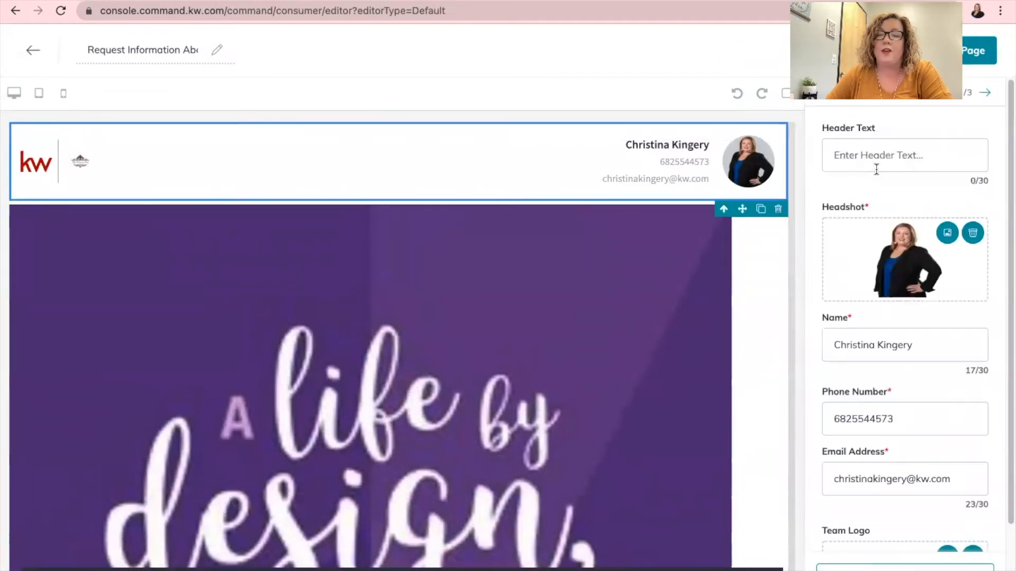
Step: Set the Branded Header's header text to "Request Information..." and apply the update
left_click(860, 155)
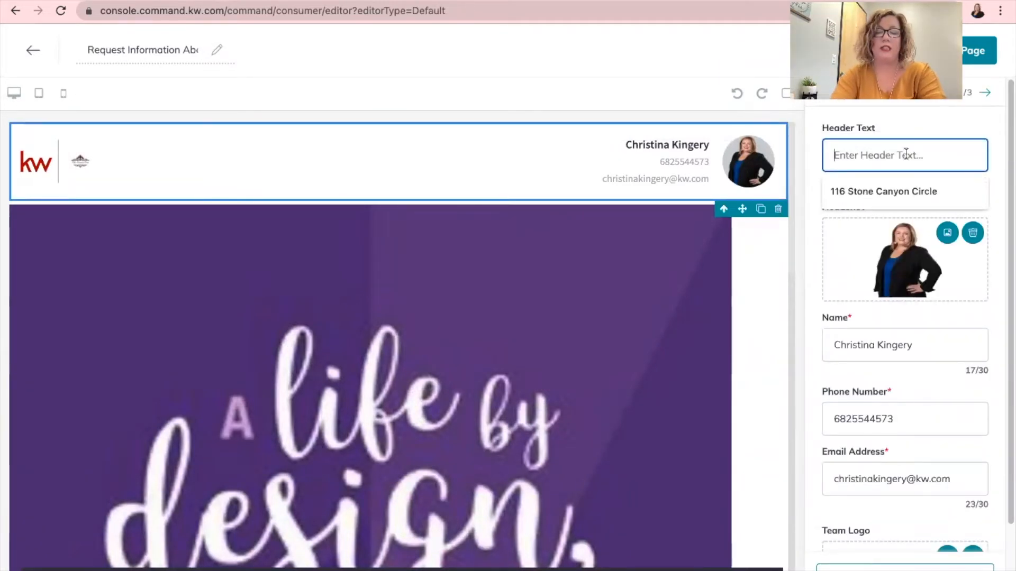
type("Request")
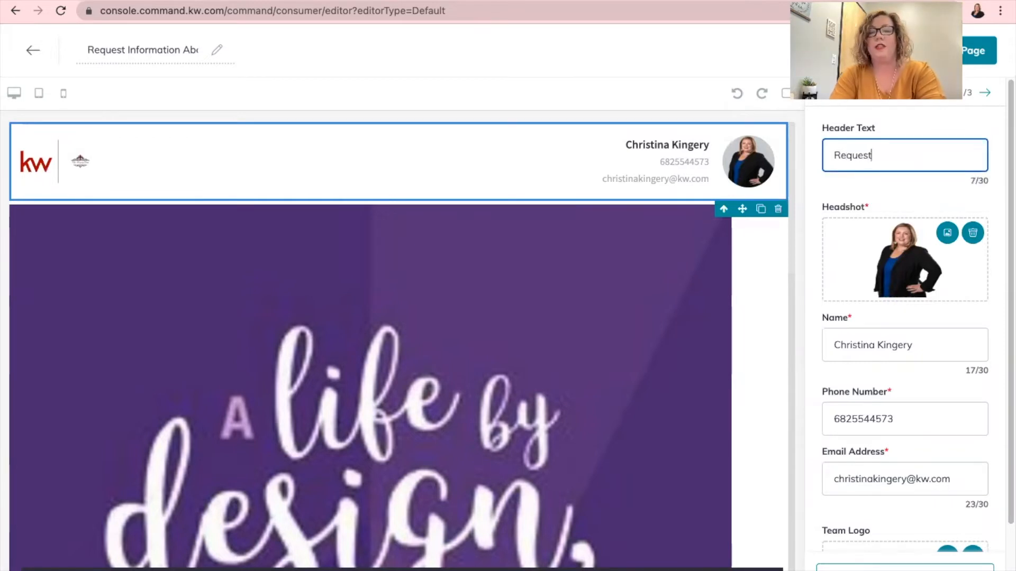
type(" Infrom")
key("BackSpace")
key("BackSpace")
type("rmation Abnou")
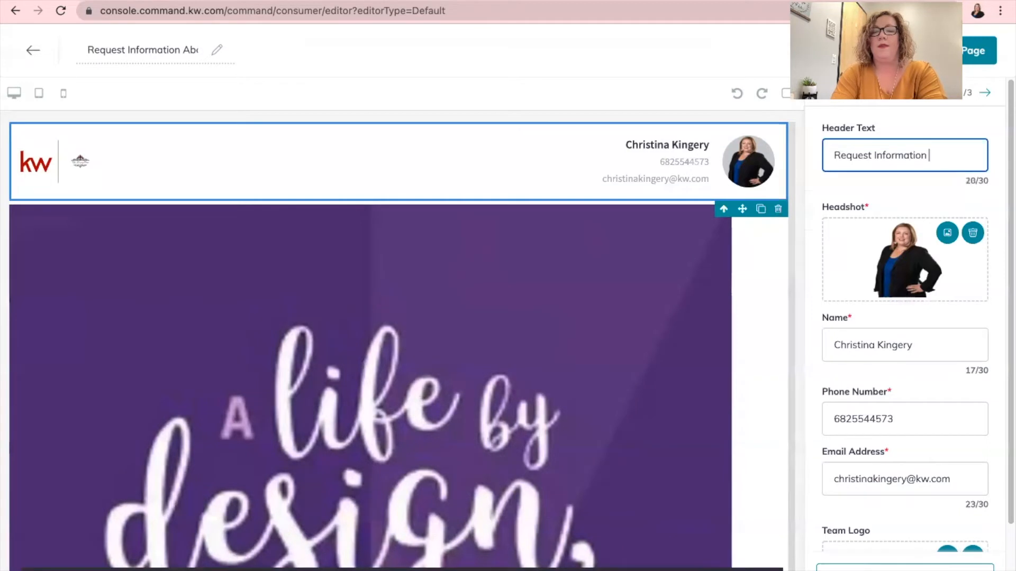
type(" Your")
key("BackSpace")
key("BackSpace")
key("BackSpace")
key("BackSpace")
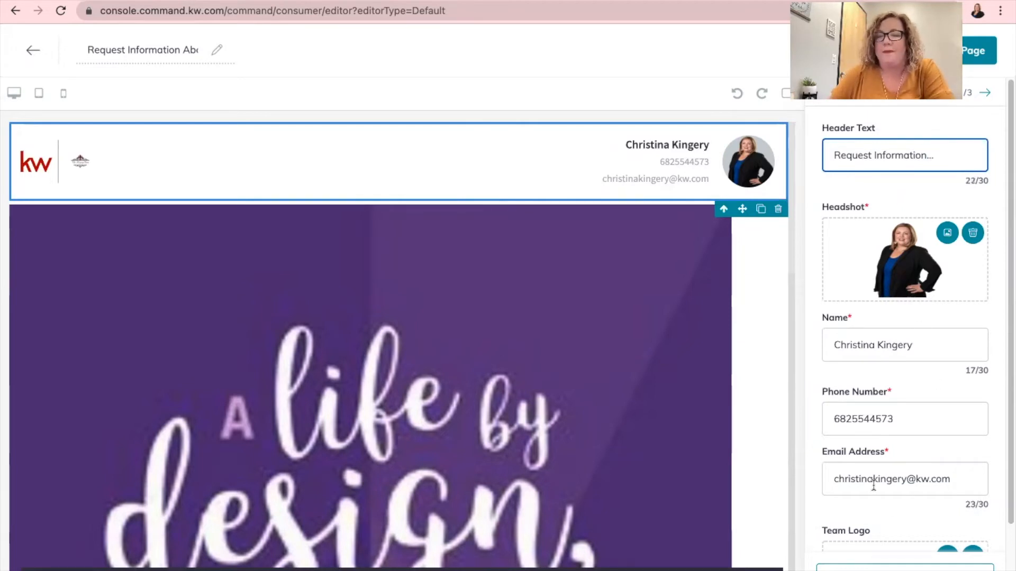
left_click(900, 562)
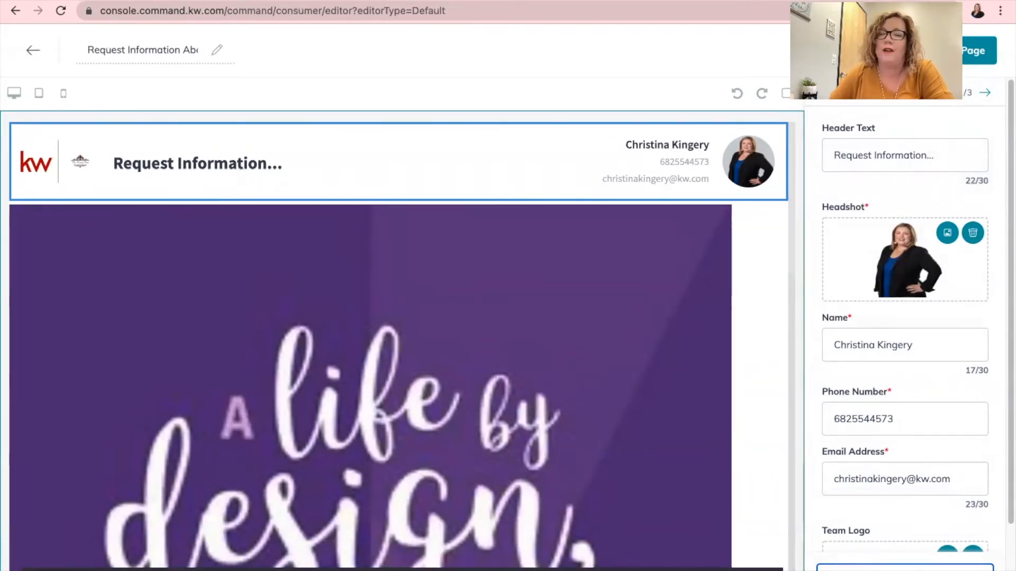
Step: Clear the Branded Header's header text and apply the update
double_click(902, 153)
triple_click(902, 152)
key("BackSpace")
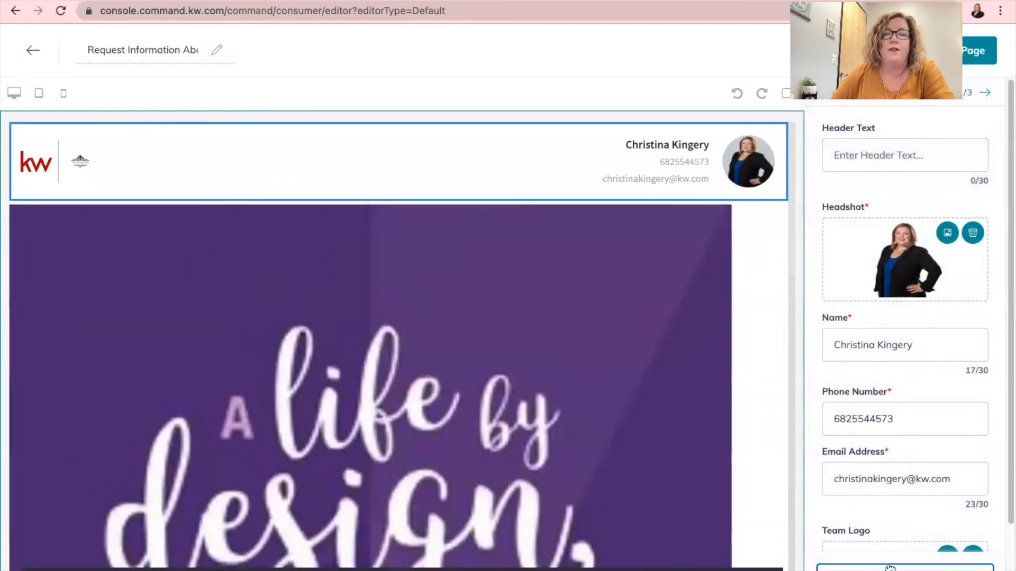
Step: Replace the Lead Form's header text with "Please fill out this form to request the value of your home today."
left_click(986, 93)
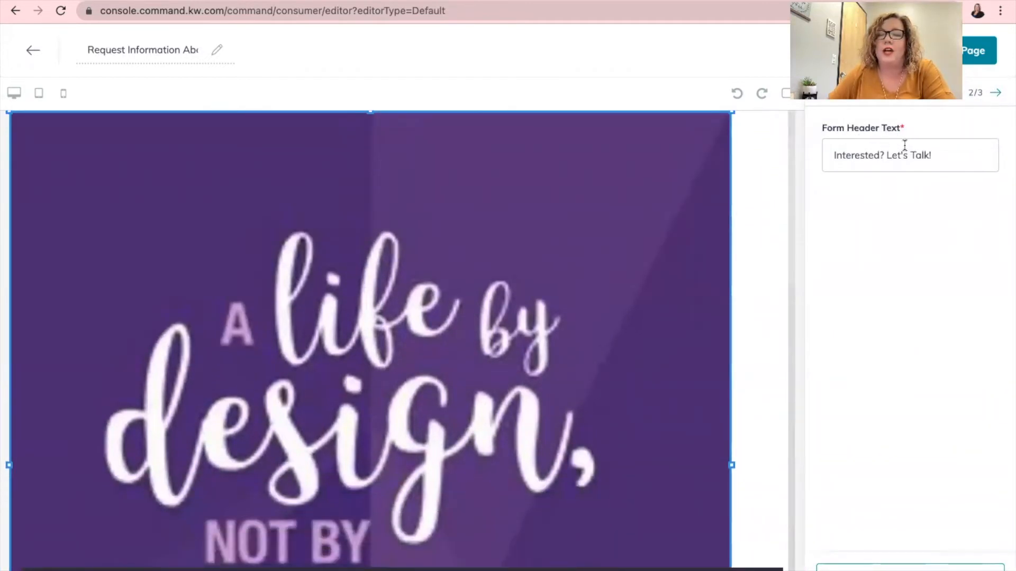
scroll(557, 311, "down", 10)
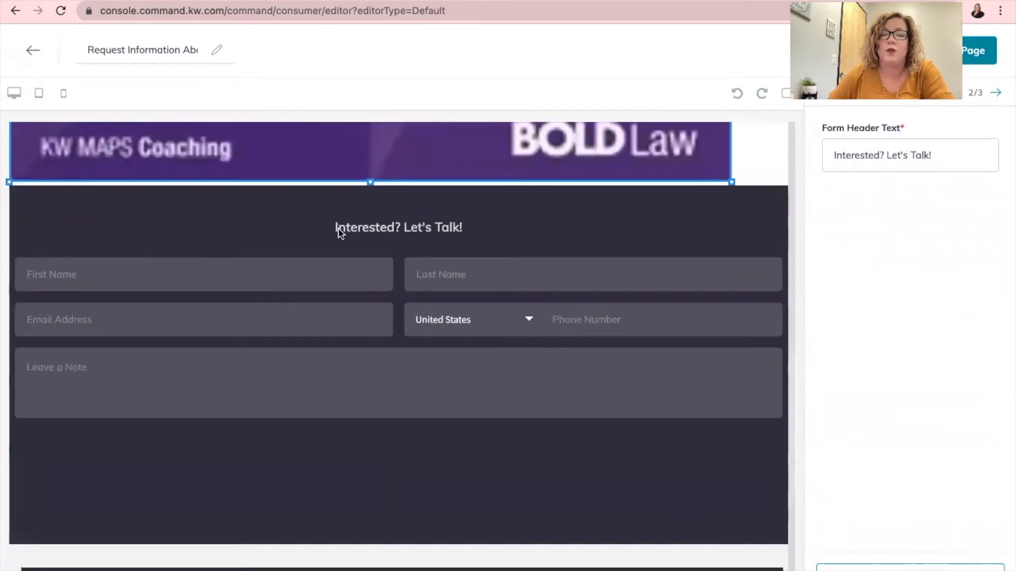
triple_click(951, 157)
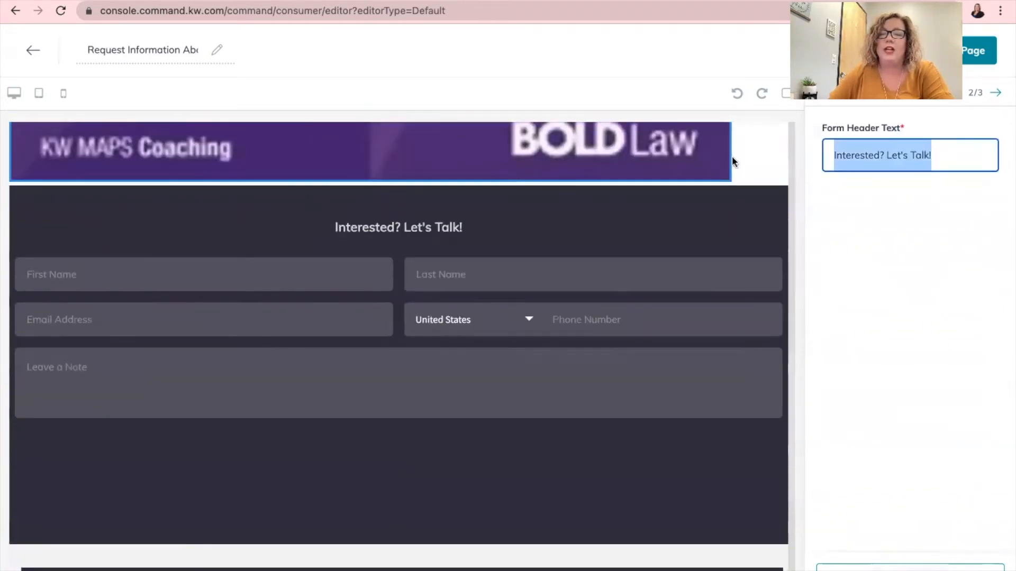
type("Please fukk")
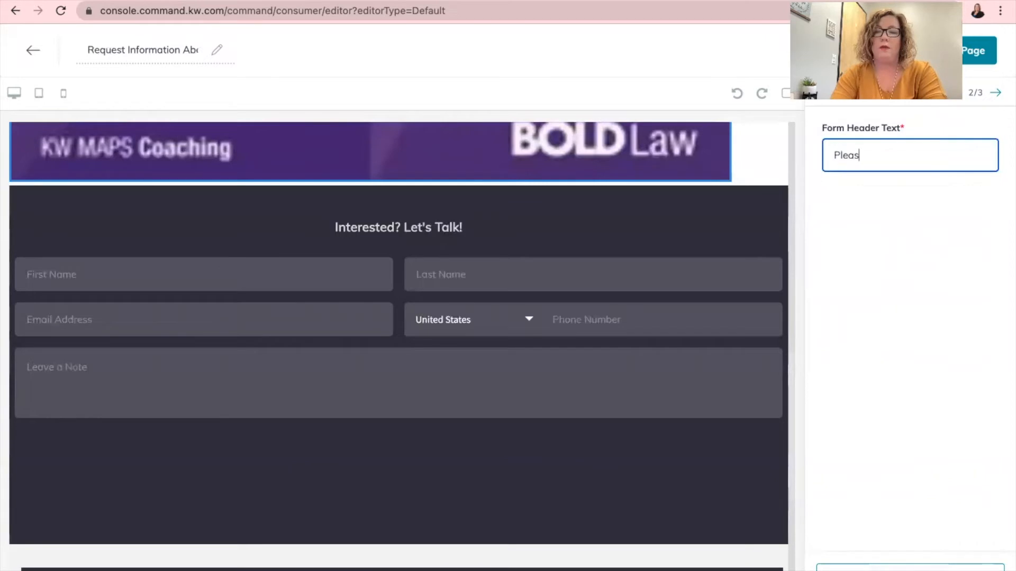
key("BackSpace")
type("ill out this form ")
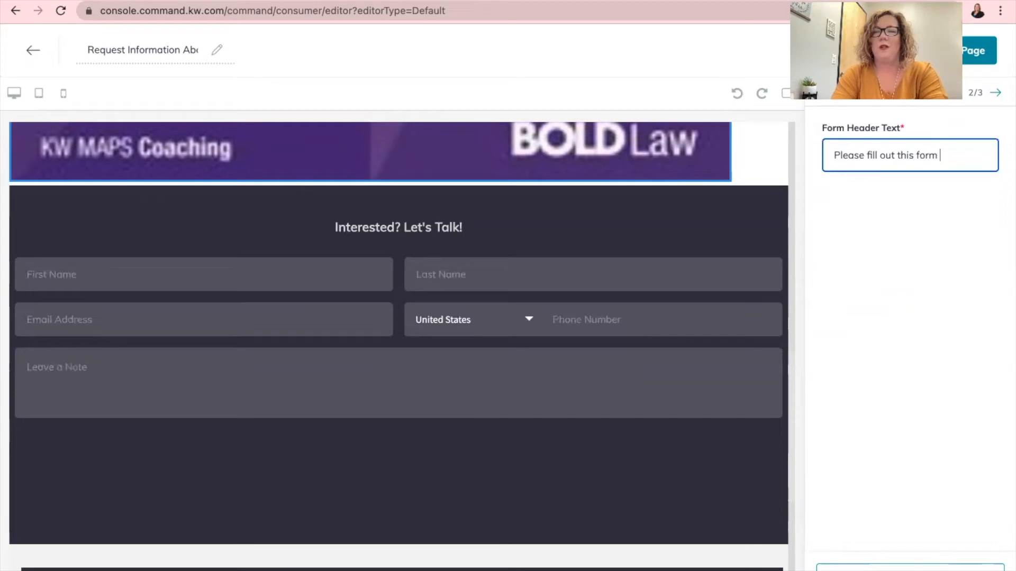
type("to req")
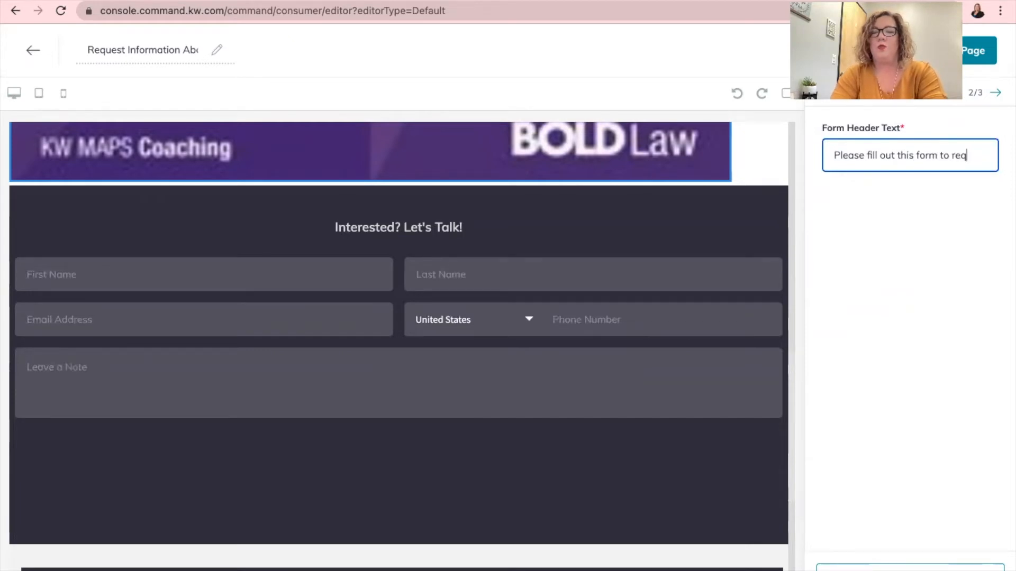
type("uest ")
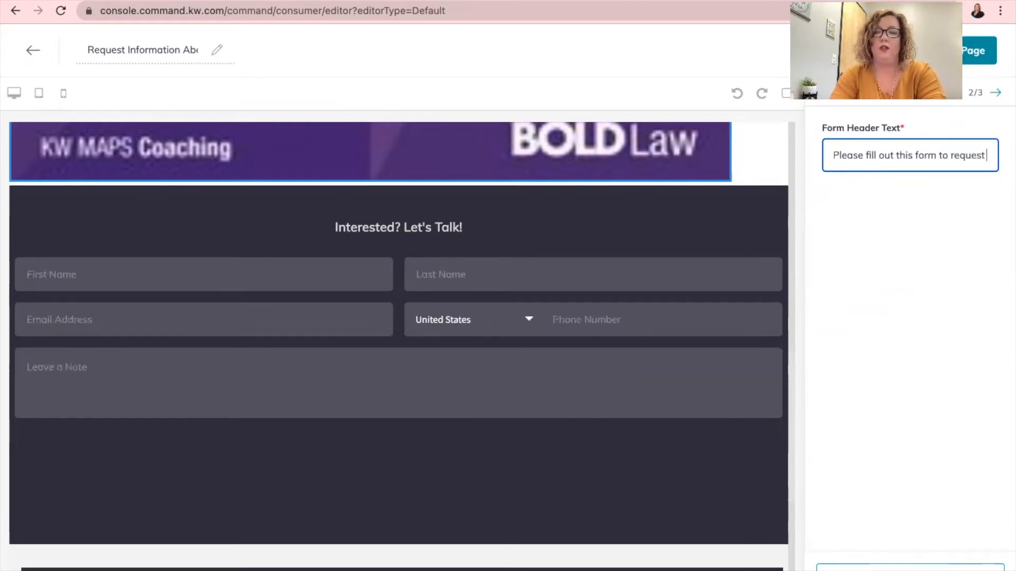
type("the")
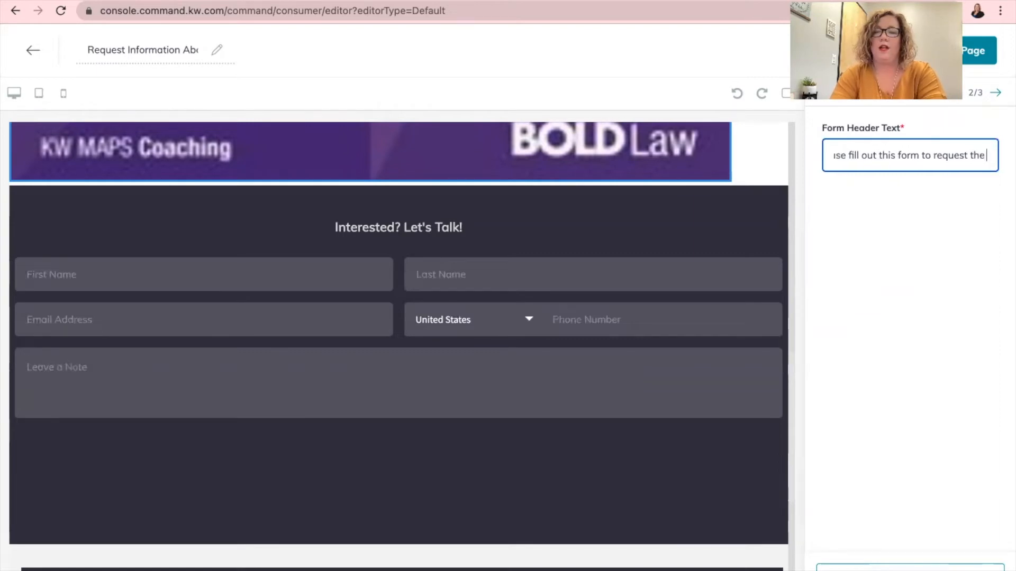
type(" value of your h")
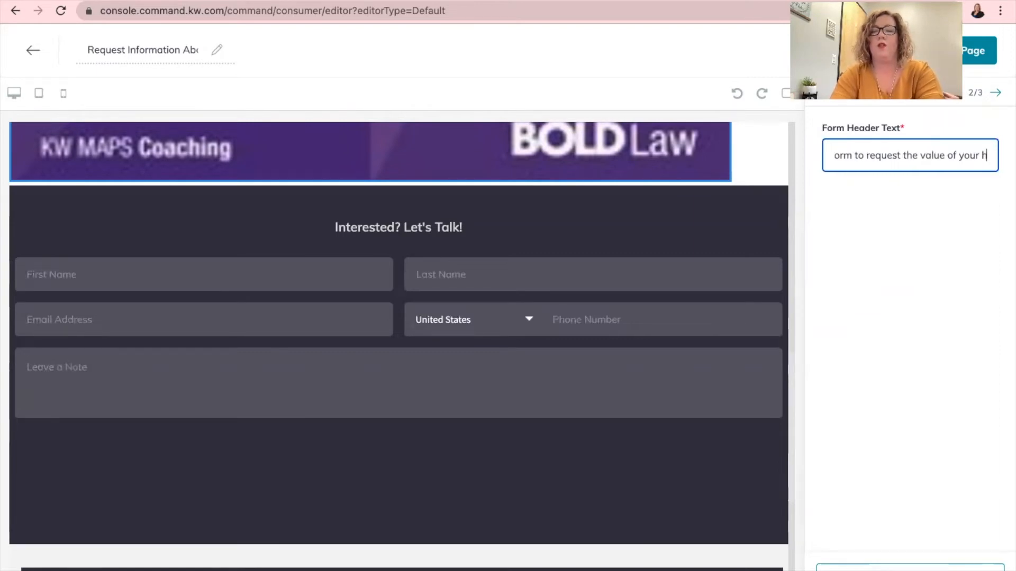
type("ome today.")
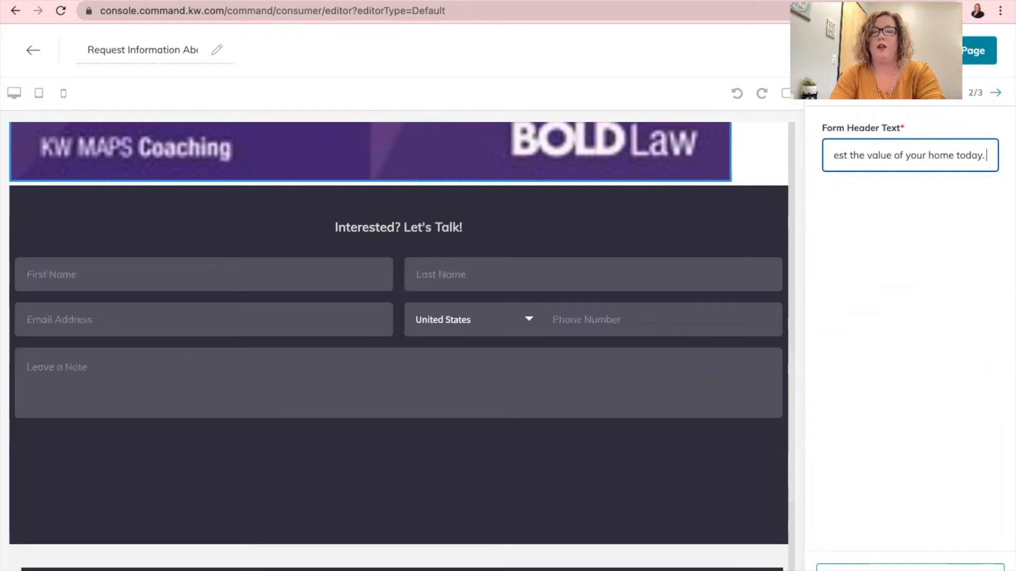
Step: Append "Be sure to add your mailing address to the notes section!" to the Lead Form's header text and apply the update
type(" Be sure to ")
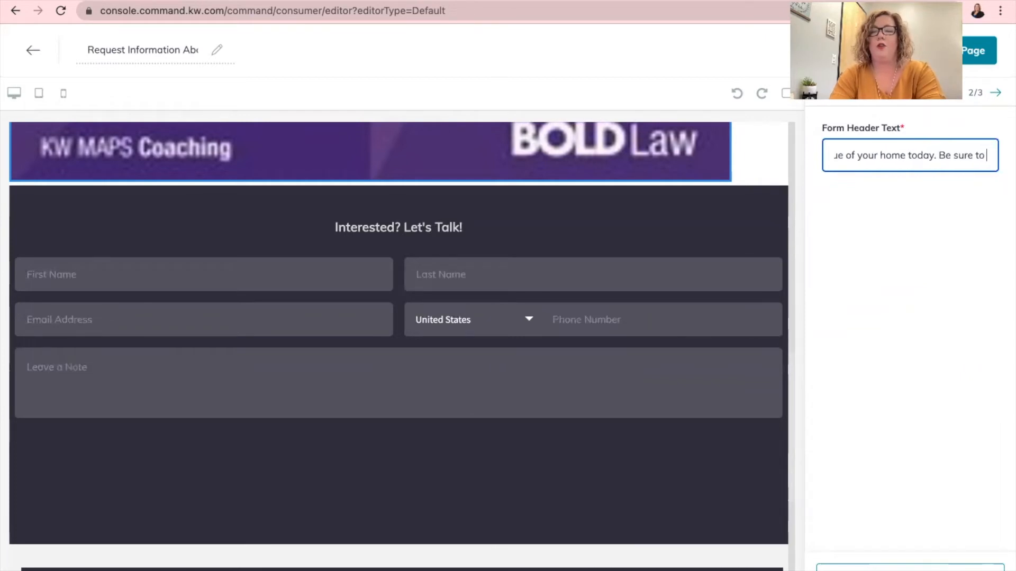
type("add your ma")
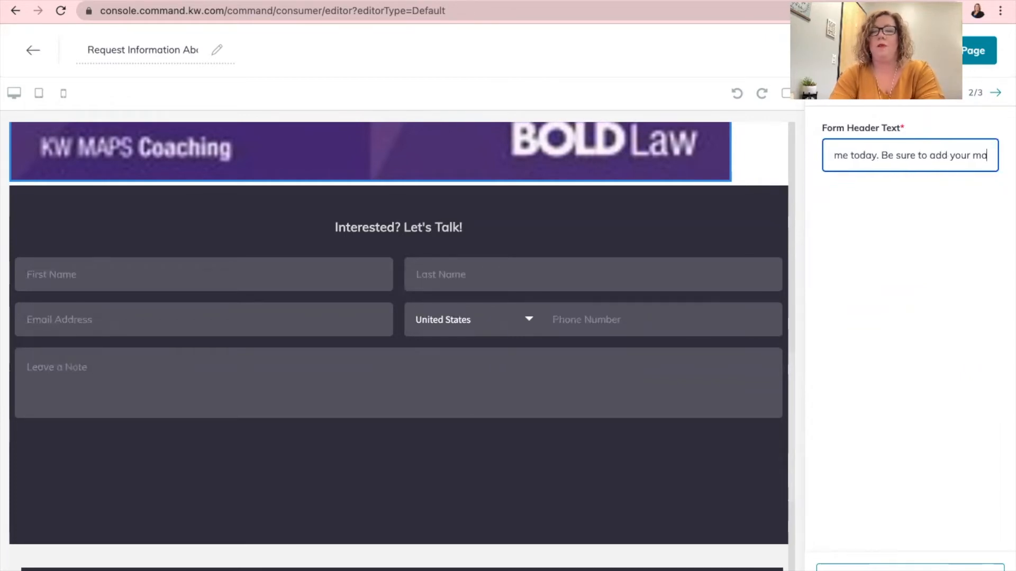
type("iling address")
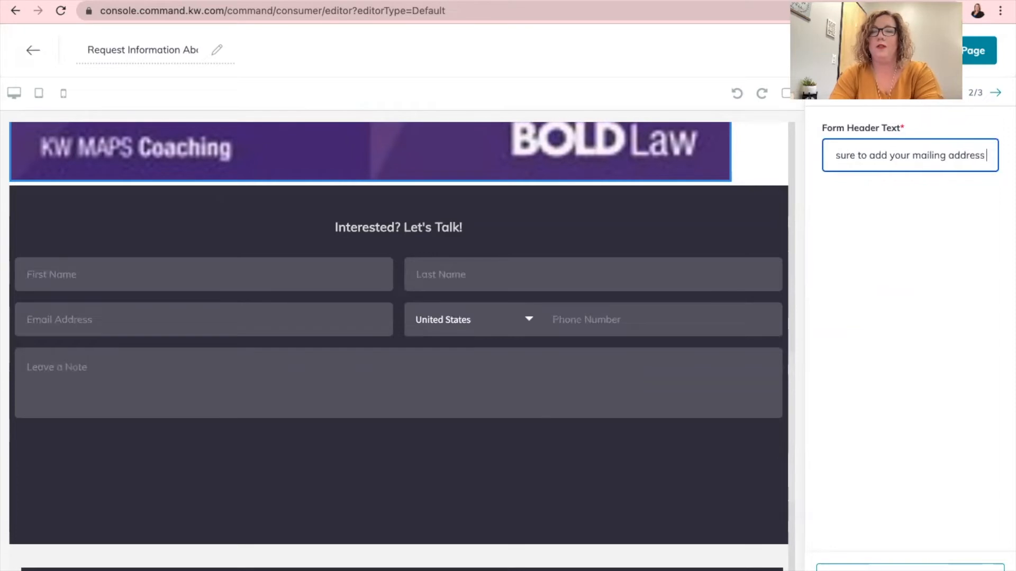
type(" to the notes se")
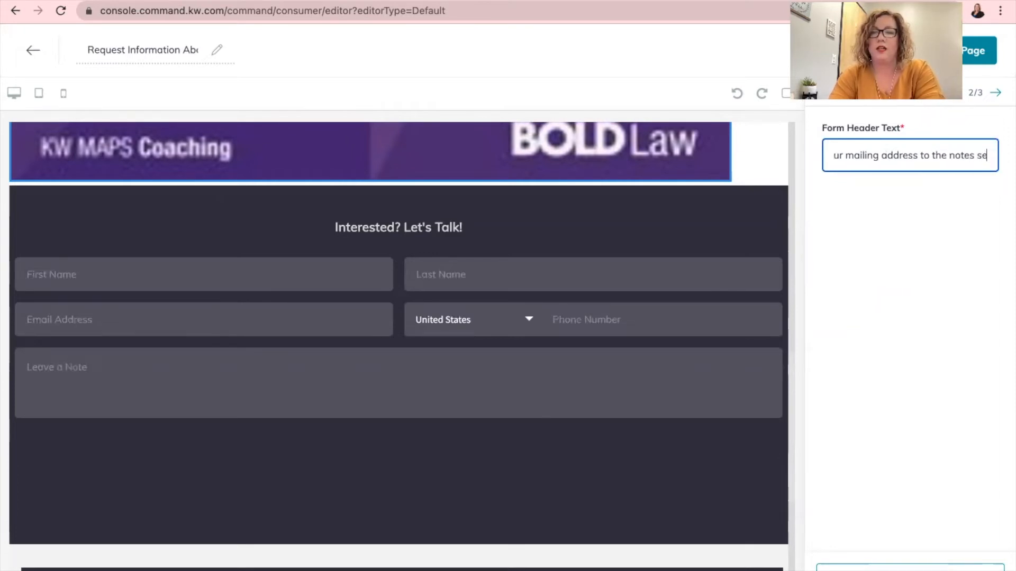
type("ction!")
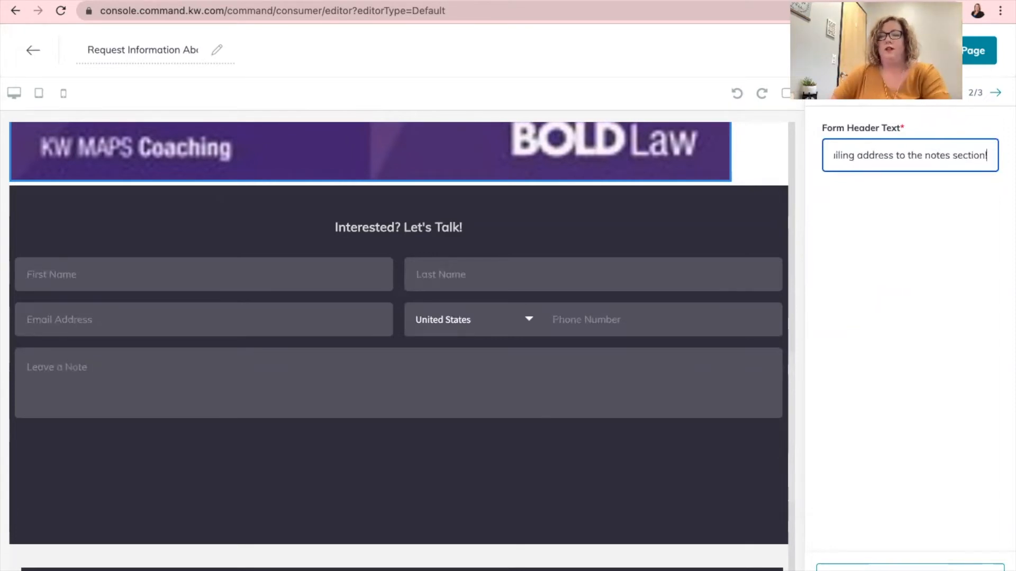
left_click(960, 569)
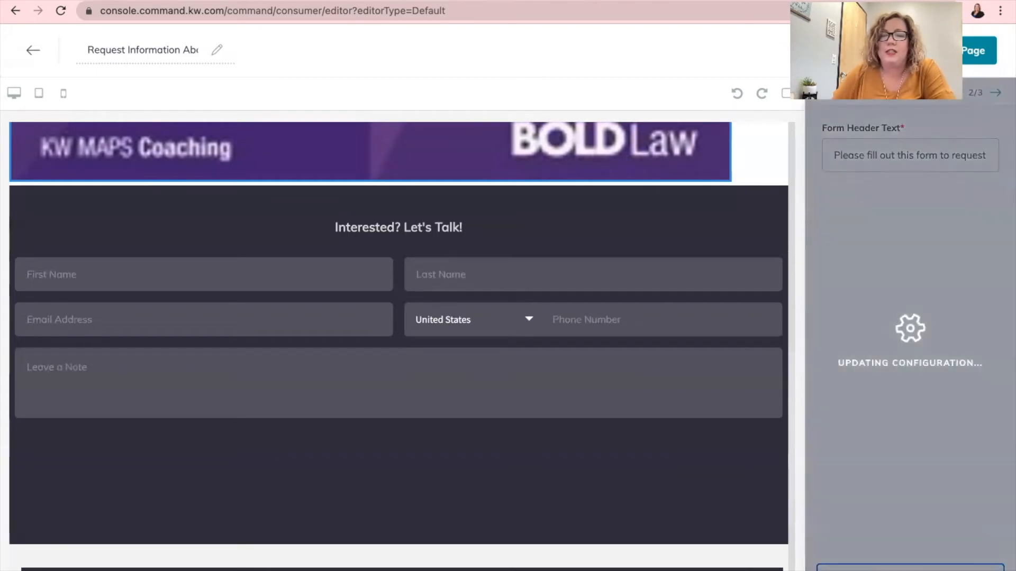
Step: Review the updated lead form and footer, and publish the landing page, confirming the update of the active page
scroll(360, 410, "down", 15)
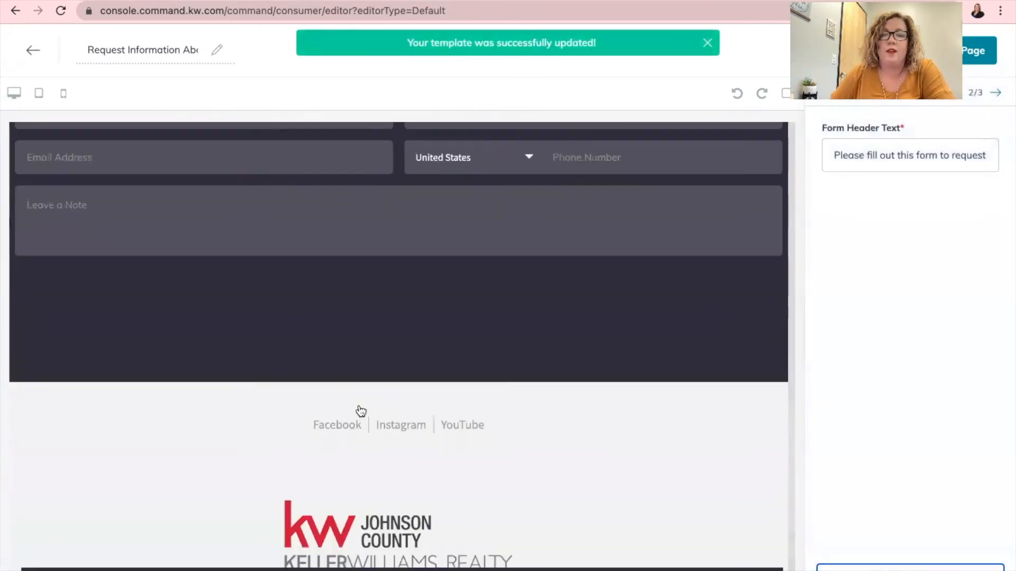
scroll(359, 410, "up", 5)
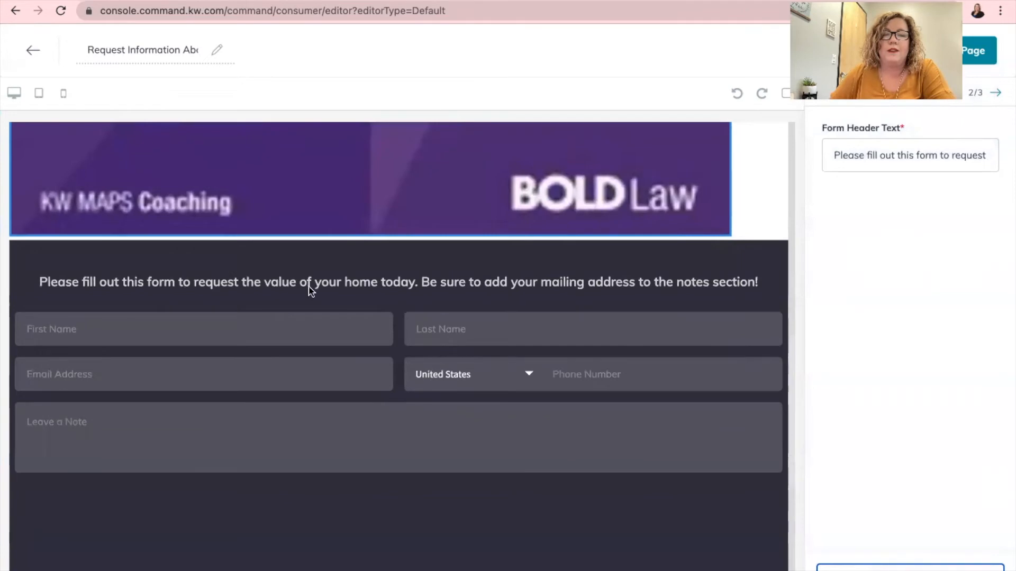
scroll(681, 282, "down", 5)
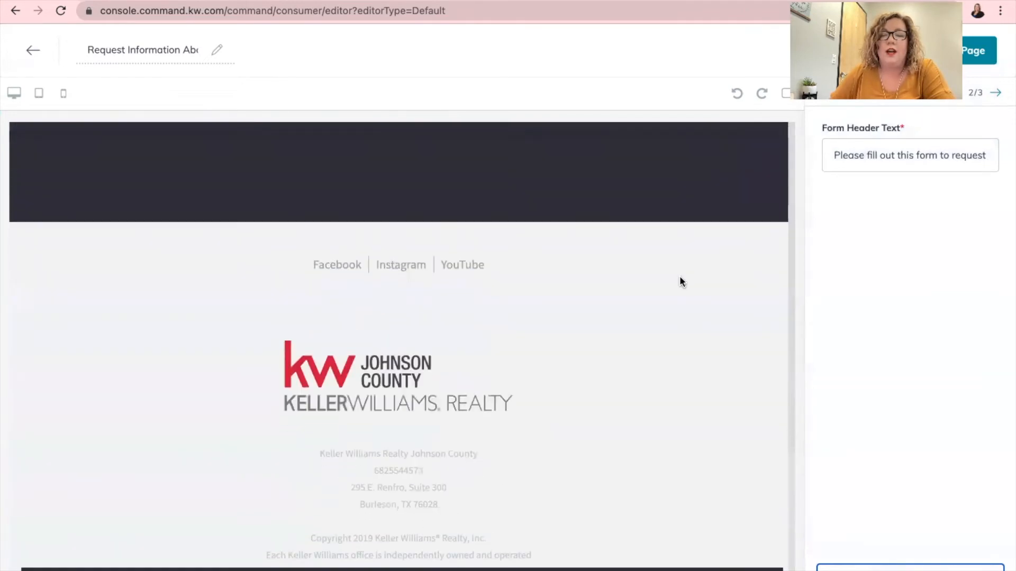
scroll(681, 281, "up", 10)
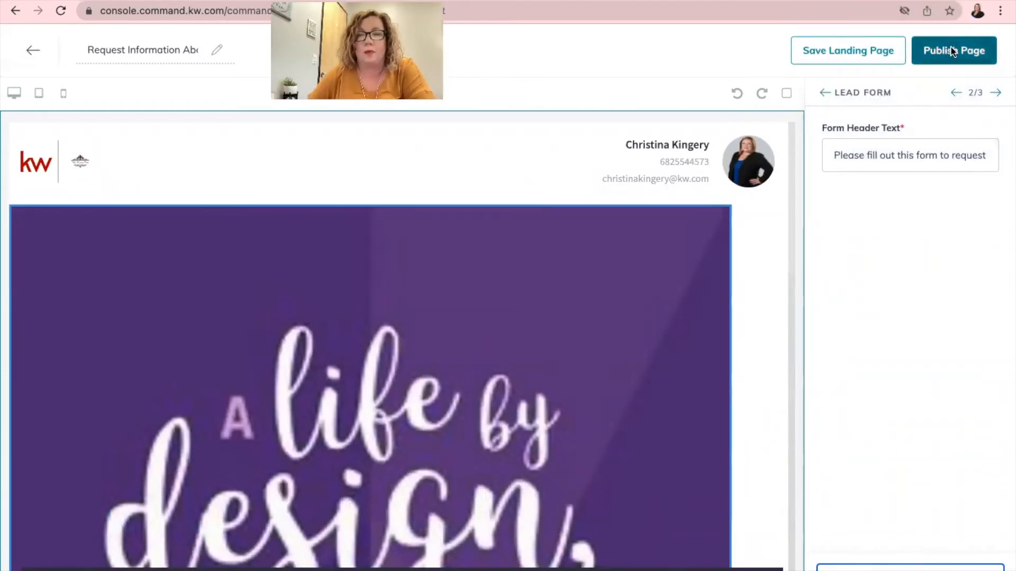
left_click(950, 50)
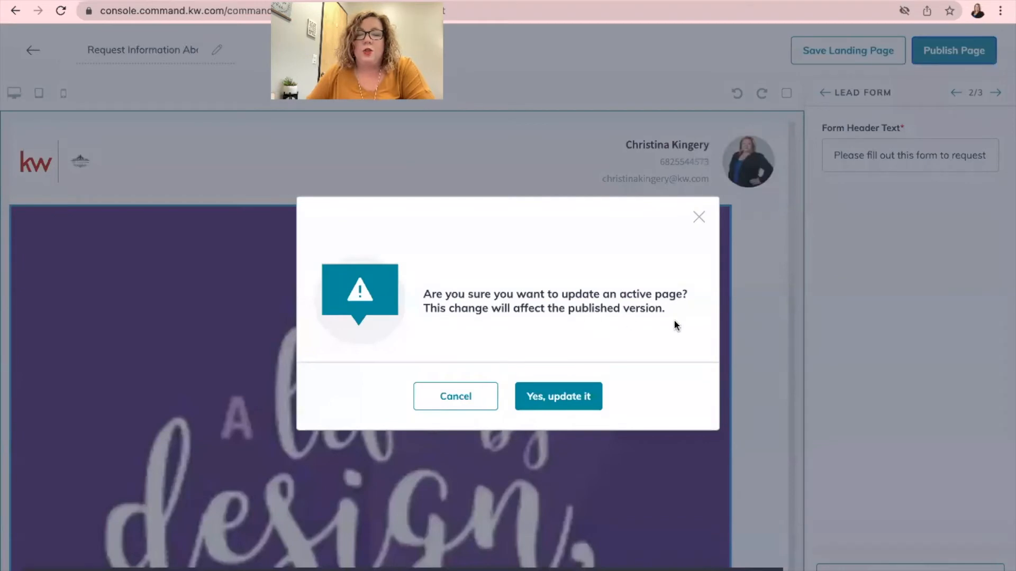
left_click(550, 397)
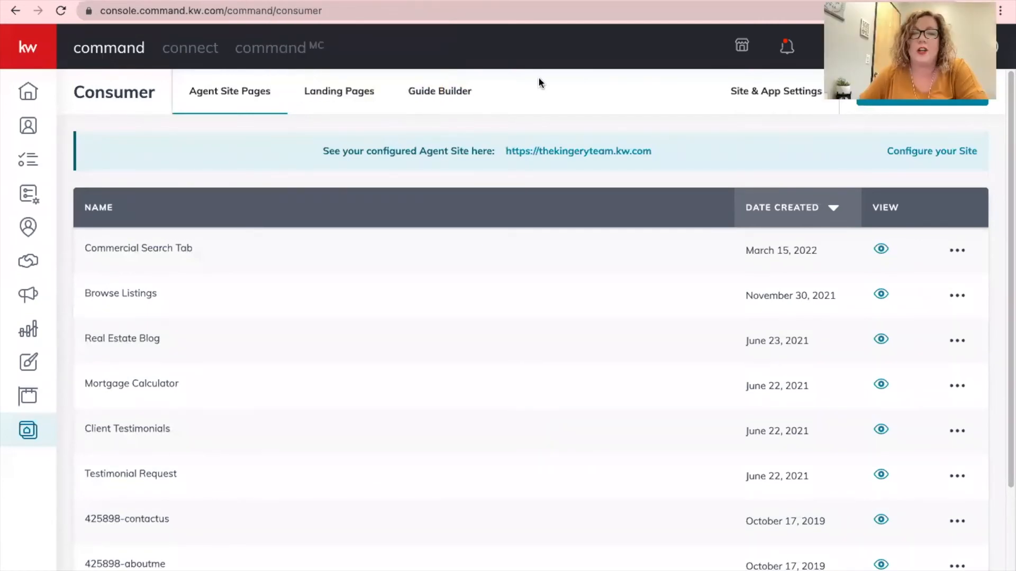
Step: Open the list of landing pages and highlight the name and URL of "Request Information About Your Home"
left_click(339, 93)
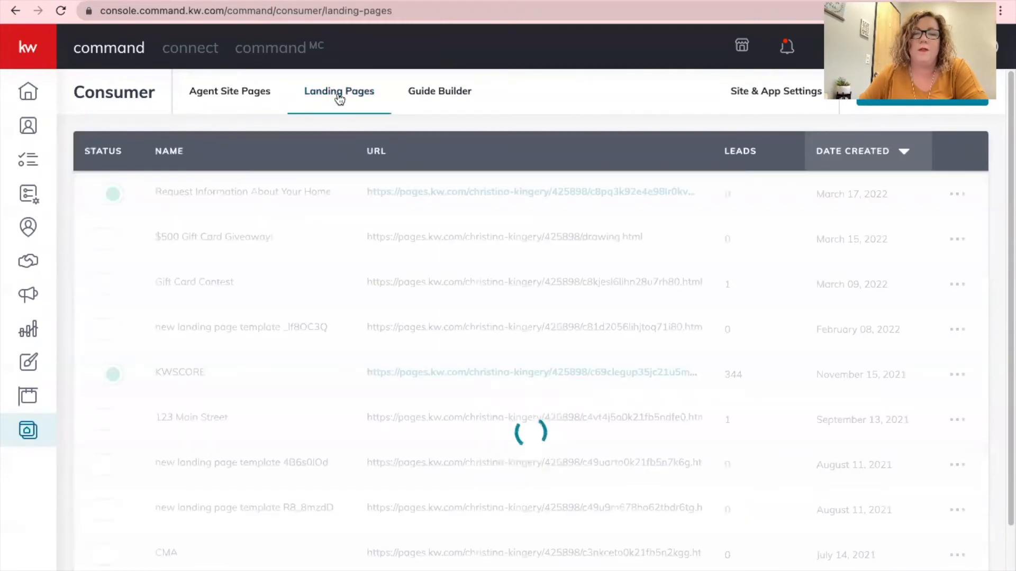
left_click_drag(154, 190, 774, 182)
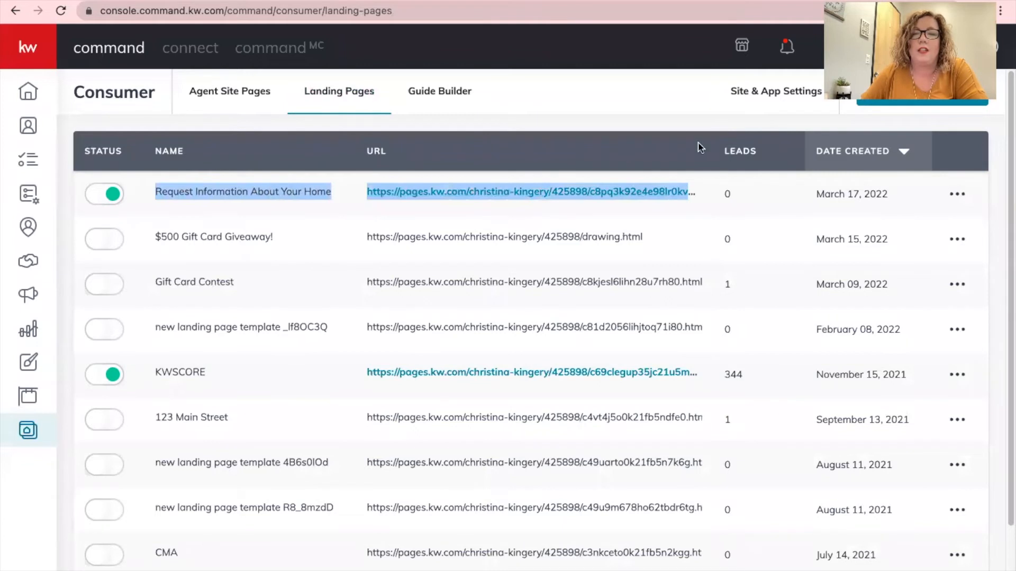
Step: Copy the URL of the "Request Information About Your Home" landing page from the list
left_click(655, 109)
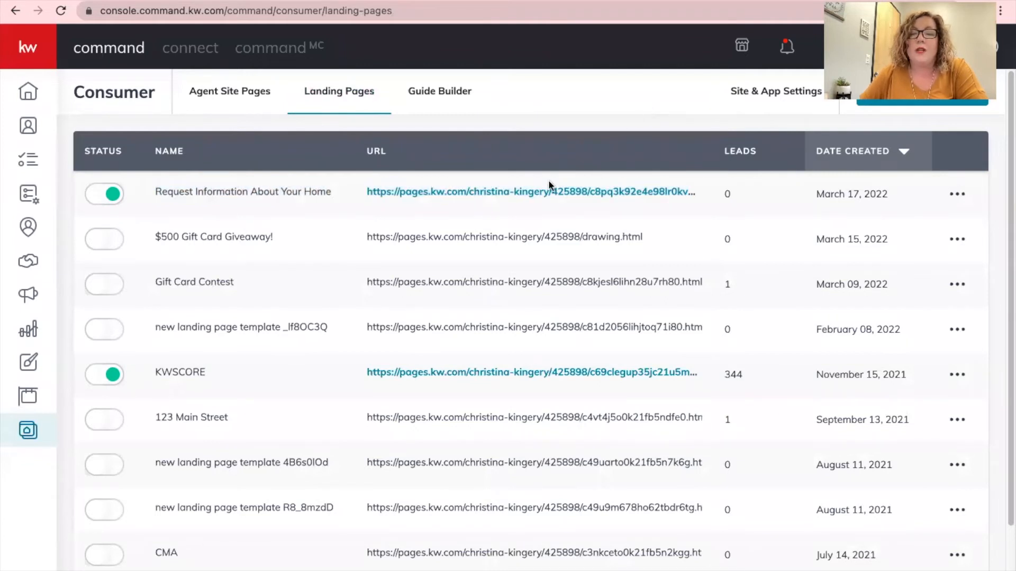
right_click(540, 195)
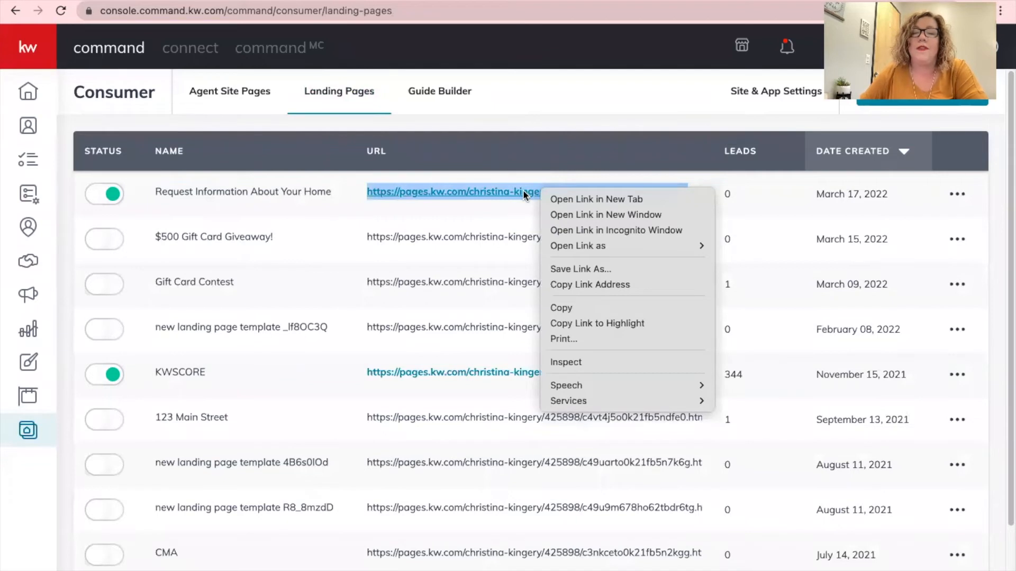
left_click(576, 308)
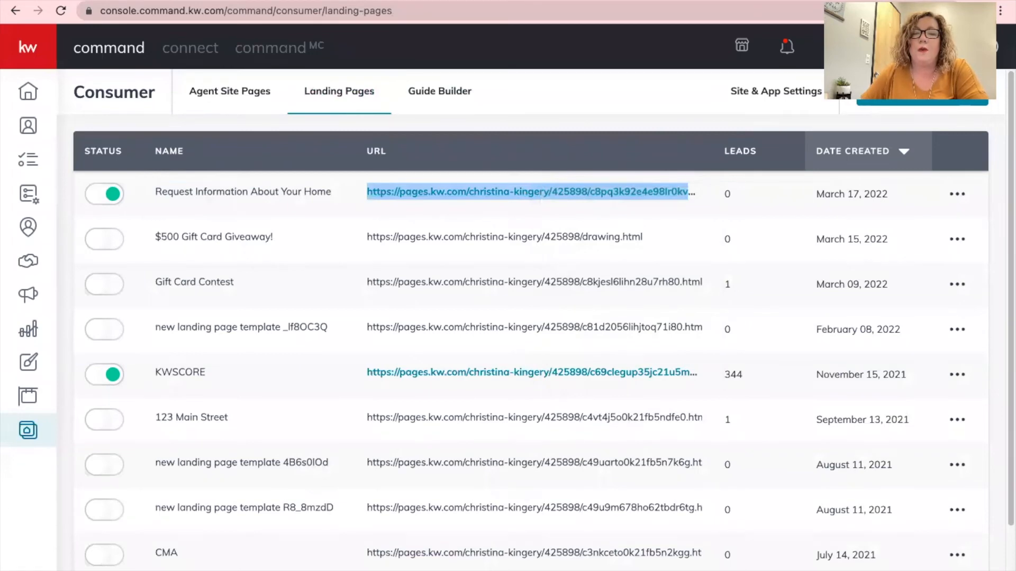
Step: Switch to QRStuff.com and paste the copied landing page URL as the QR code's website URL
key("ctrl+Tab")
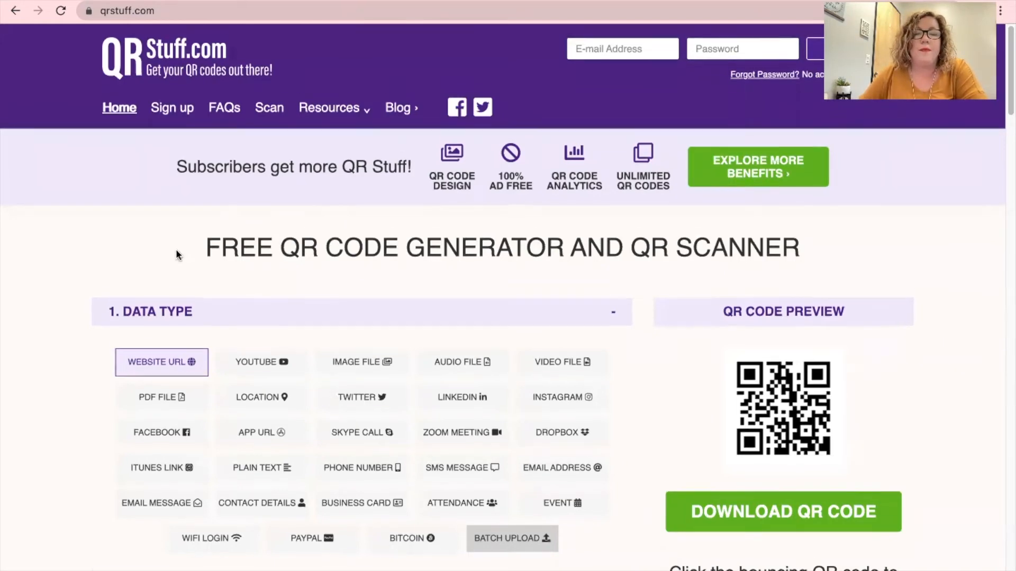
scroll(176, 255, "down", 3)
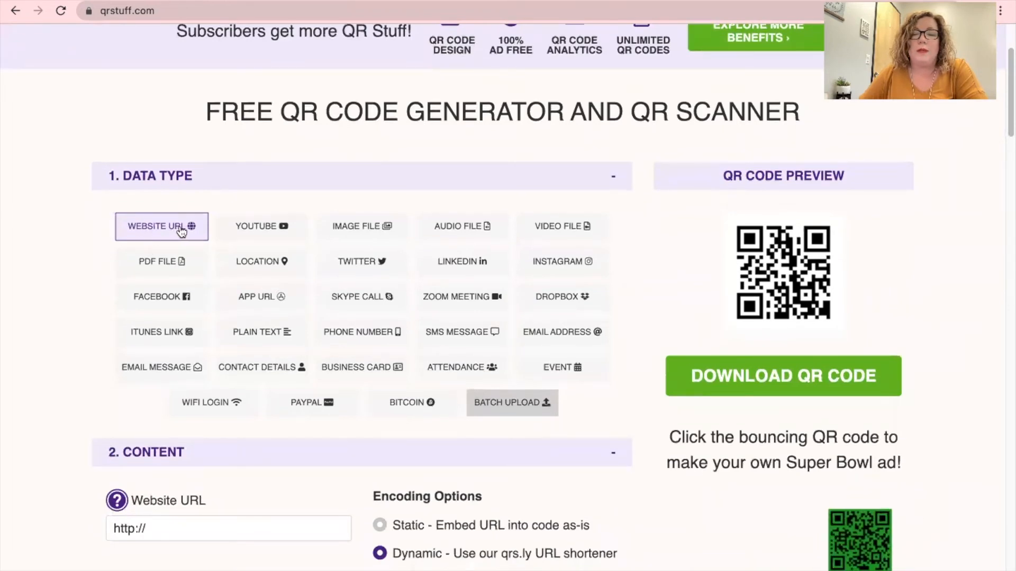
scroll(180, 231, "down", 2)
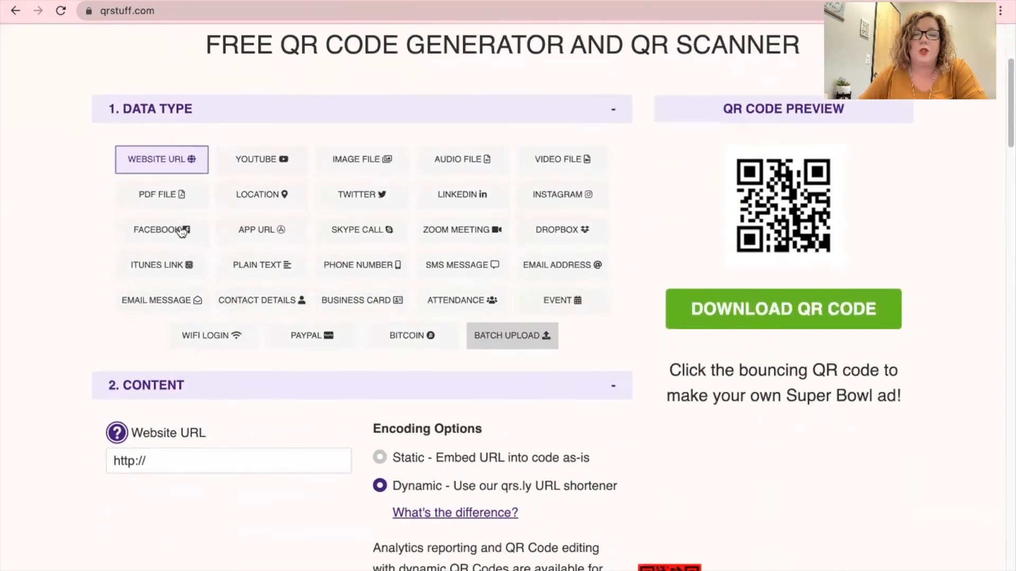
scroll(180, 231, "down", 4)
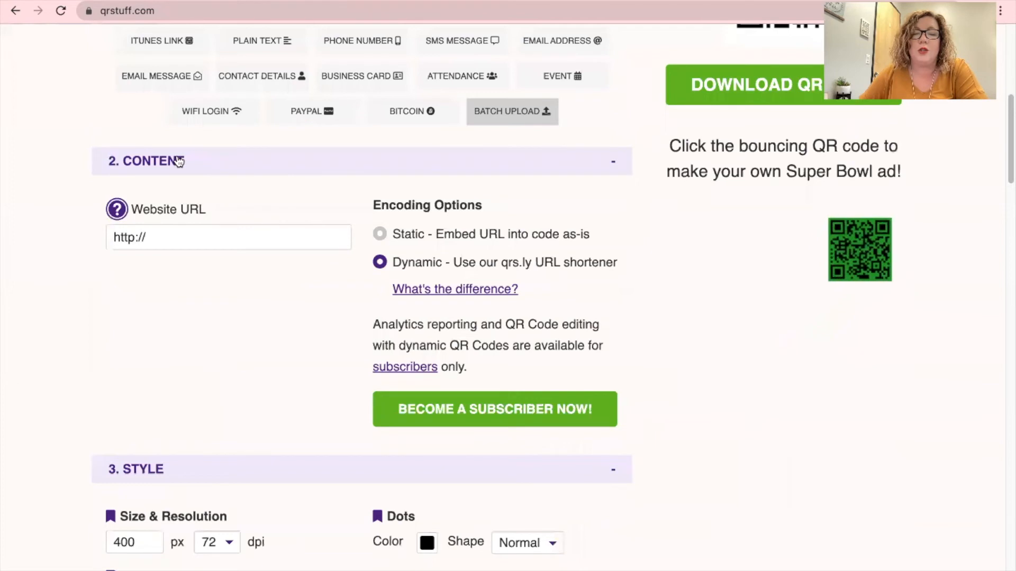
left_click(176, 241)
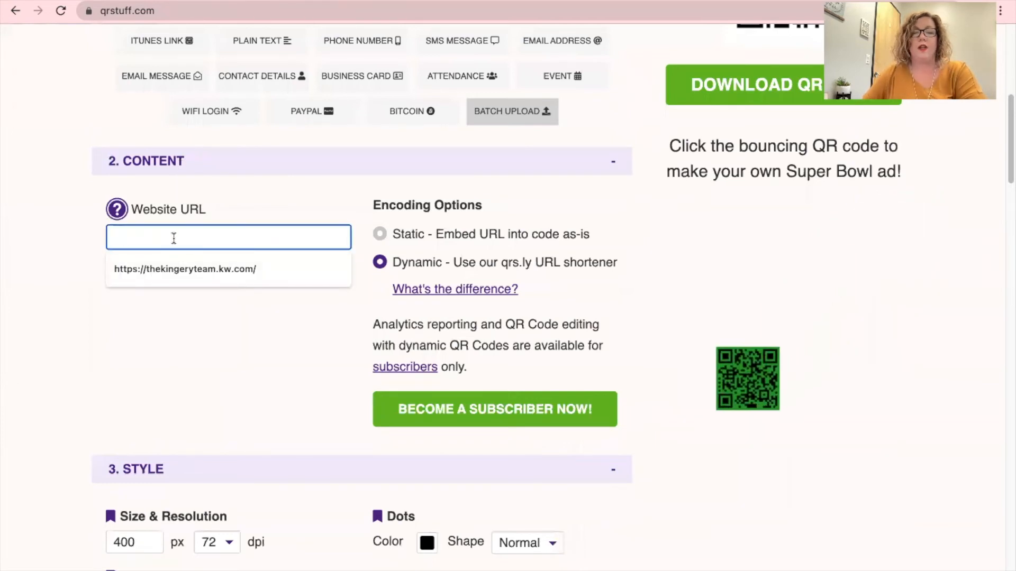
key("ctrl+v")
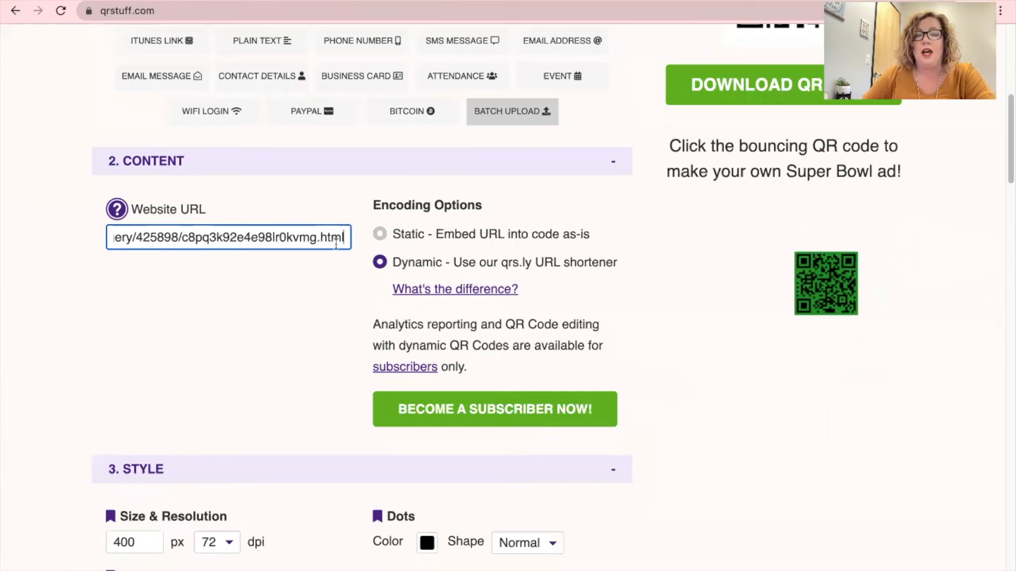
Step: Set the QR code's encoding to Static - Embed URL into code as-is and check the preview
scroll(377, 241, "down", 1)
left_click(380, 231)
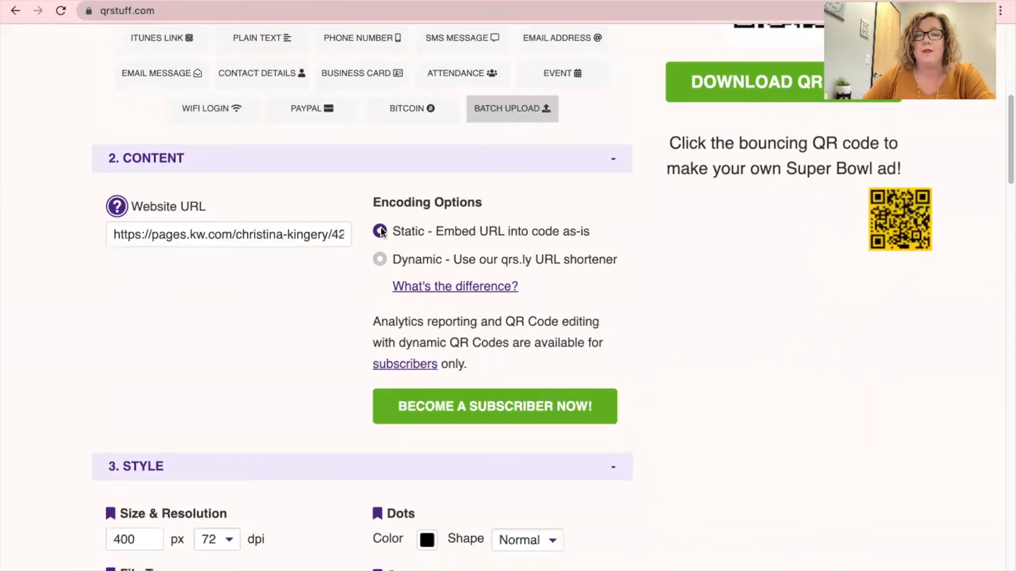
scroll(333, 279, "up", 7)
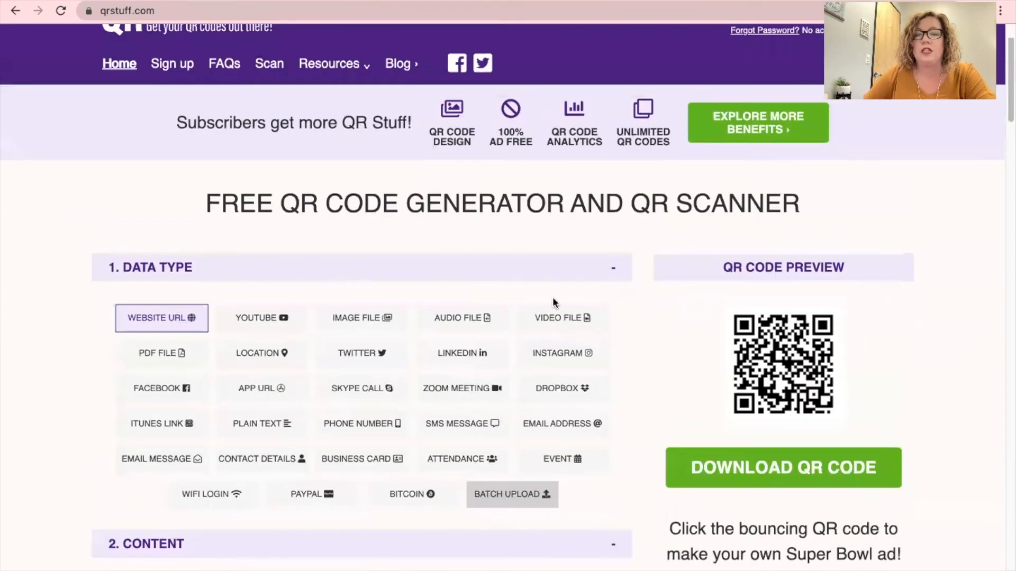
scroll(553, 303, "up", 1)
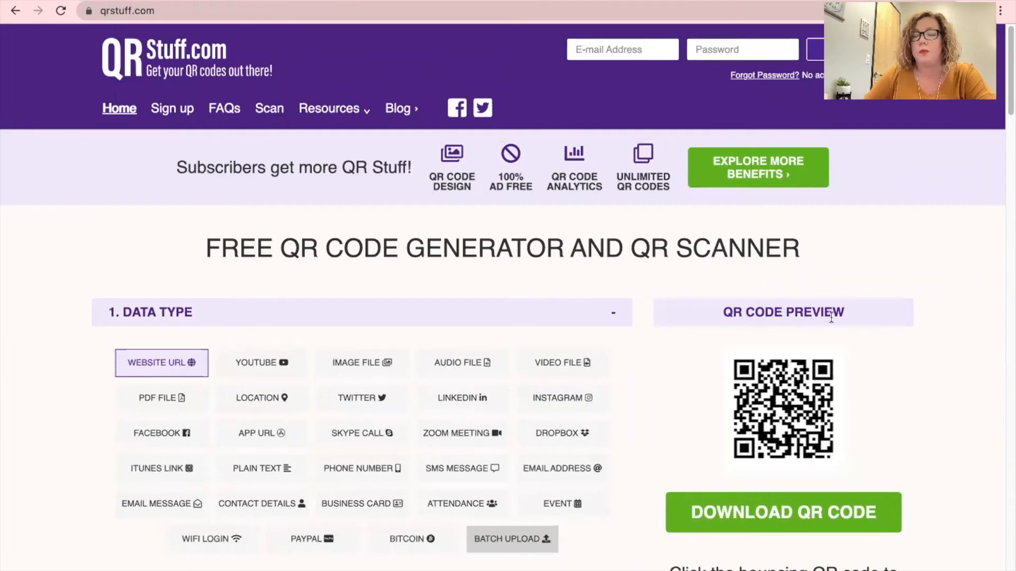
Step: Change the color of the QR code's dots to magenta in the style settings
scroll(778, 358, "down", 8)
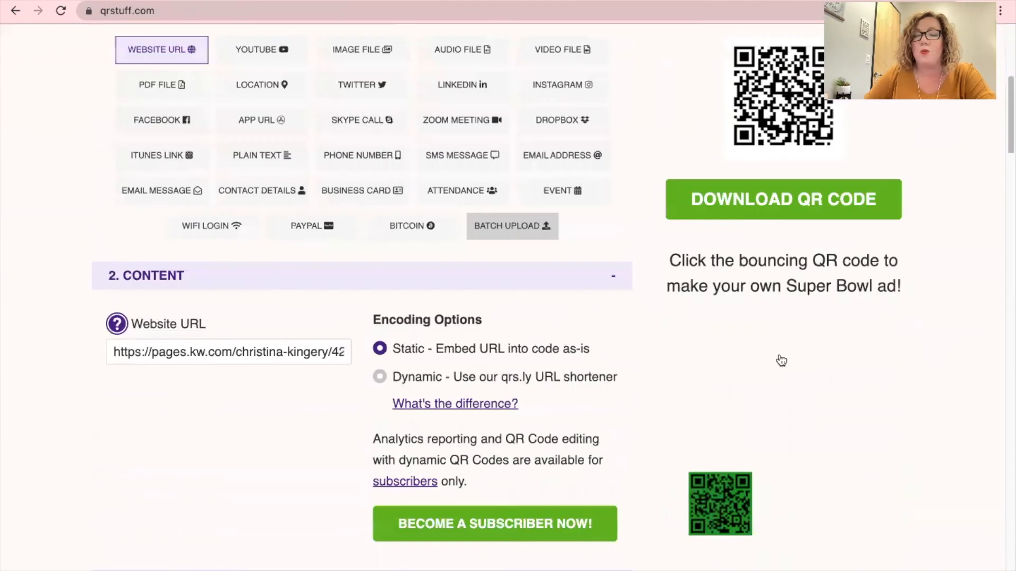
scroll(758, 366, "down", 4)
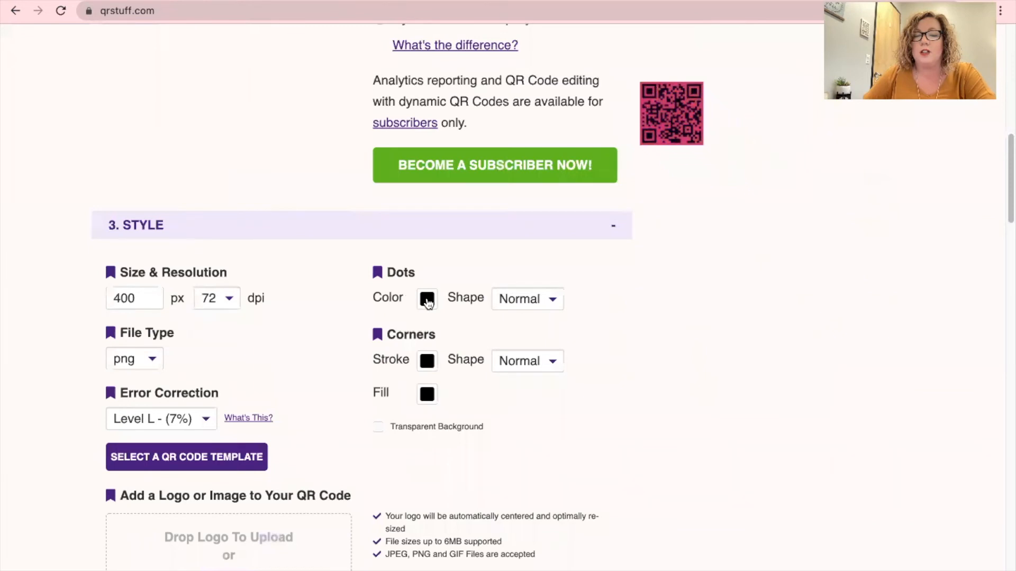
left_click(427, 300)
left_click(492, 330)
left_click_drag(536, 412, 536, 396)
left_click(517, 442)
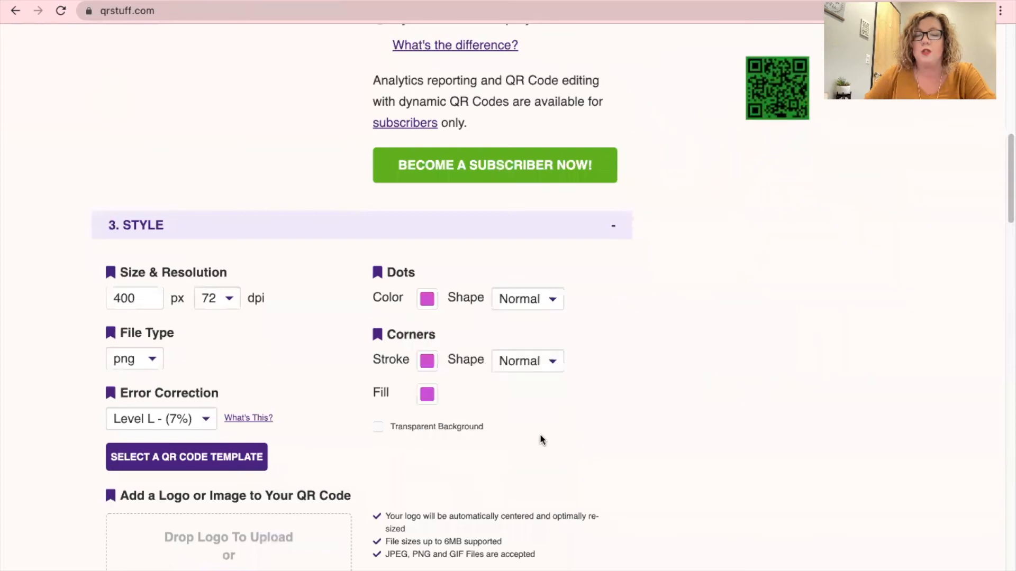
Step: Review the recolored QR code preview and download the code, declining the subscription offer
scroll(658, 363, "up", 3)
scroll(659, 363, "up", 7)
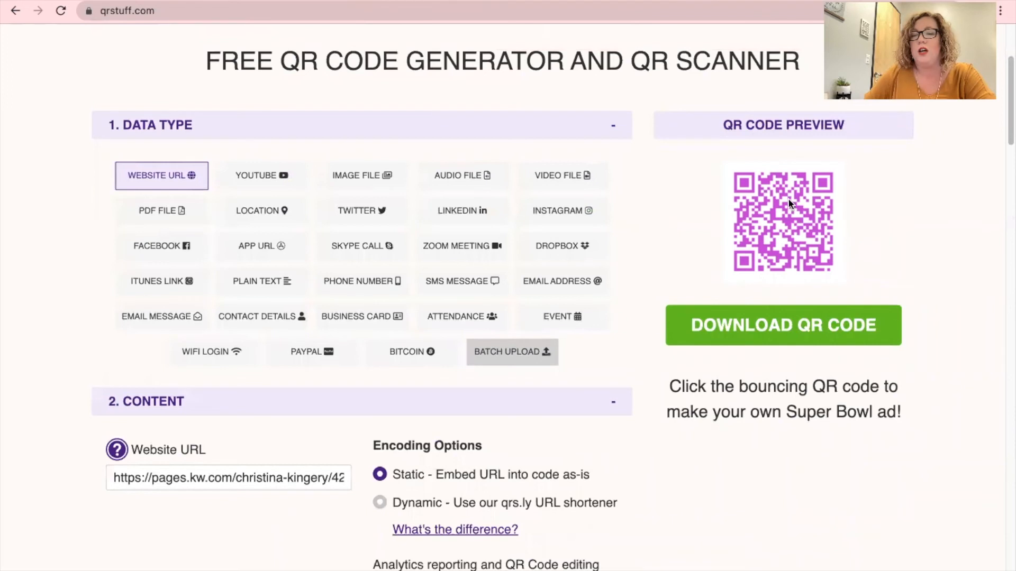
left_click(780, 320)
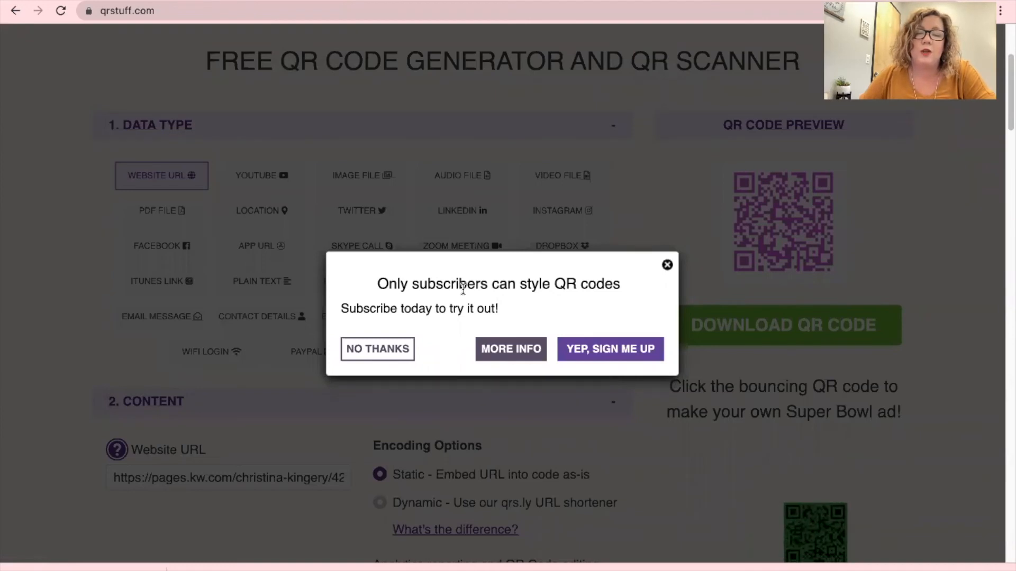
left_click(395, 351)
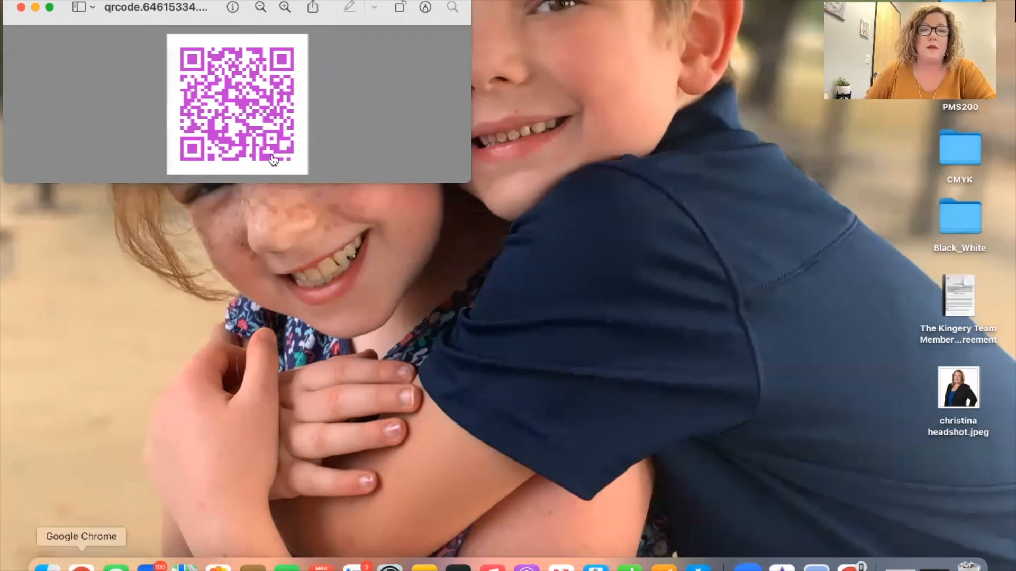
Step: Switch back to Chrome and reload the KW Command landing pages list to check for new leads
left_click(81, 568)
left_click(592, 1)
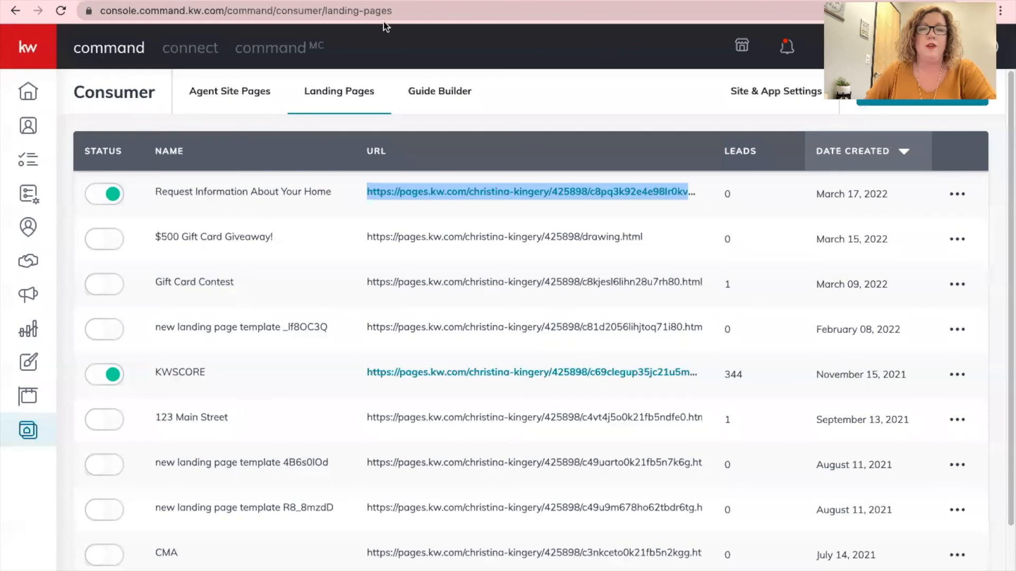
left_click(60, 10)
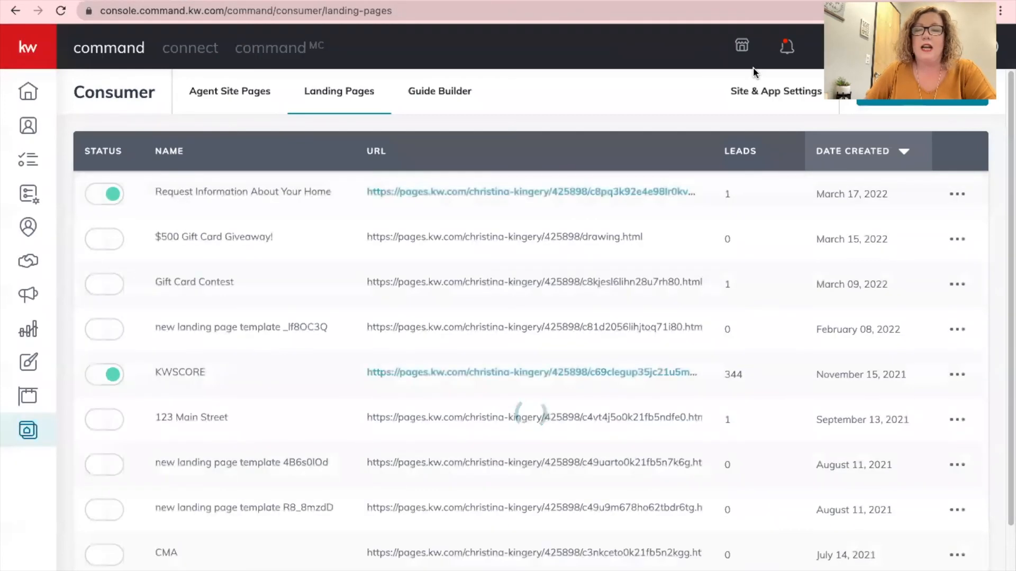
Step: Open the new lead's contact record from the Lead Form Notification and highlight the Lead Form Note text on its timeline
left_click(787, 46)
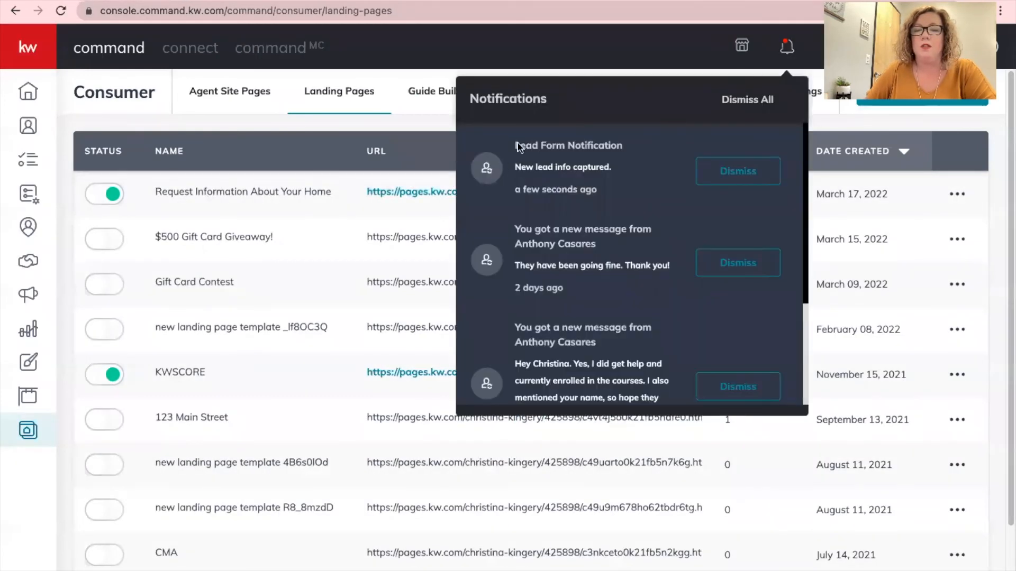
left_click(559, 168)
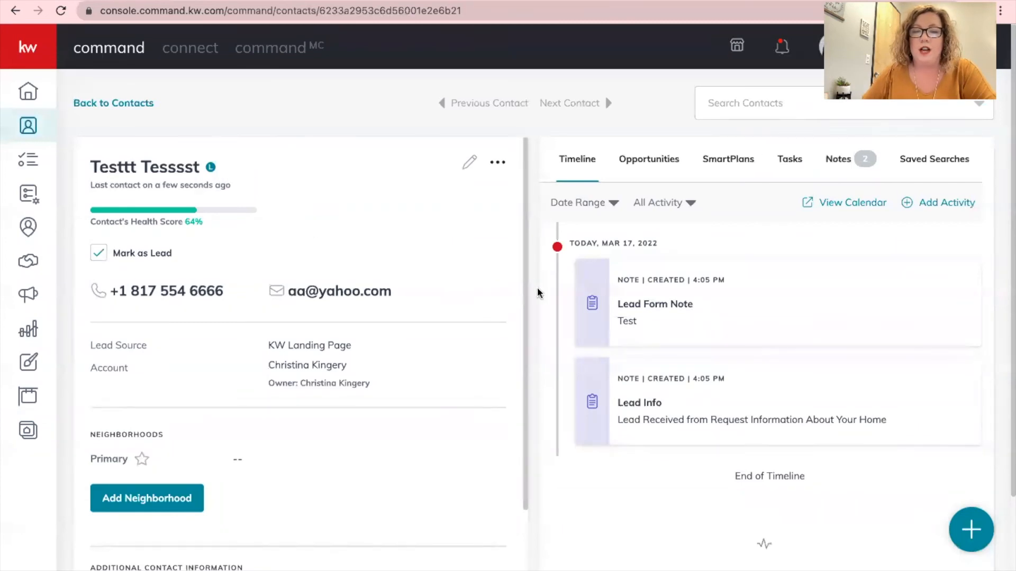
left_click_drag(634, 303, 667, 324)
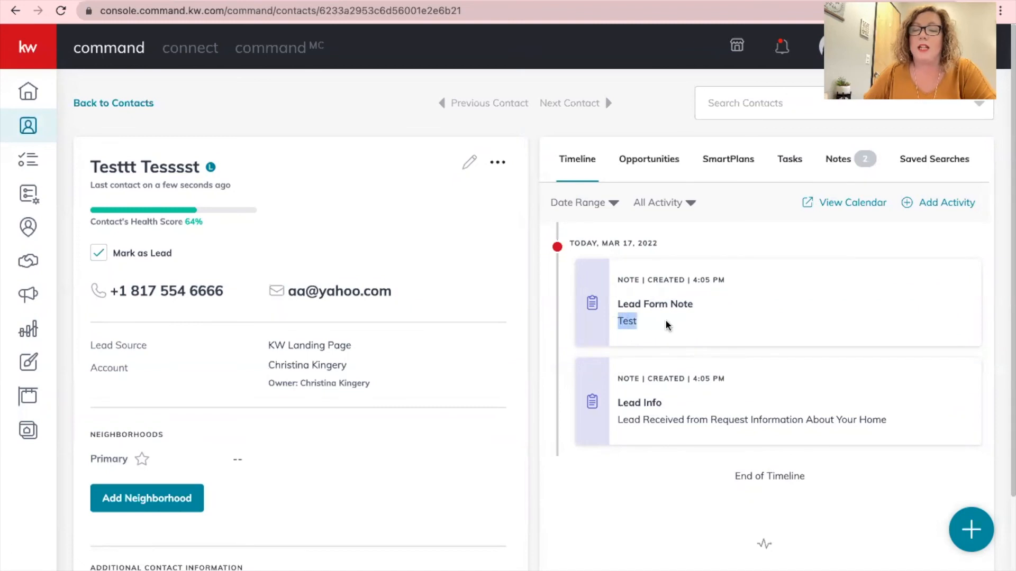